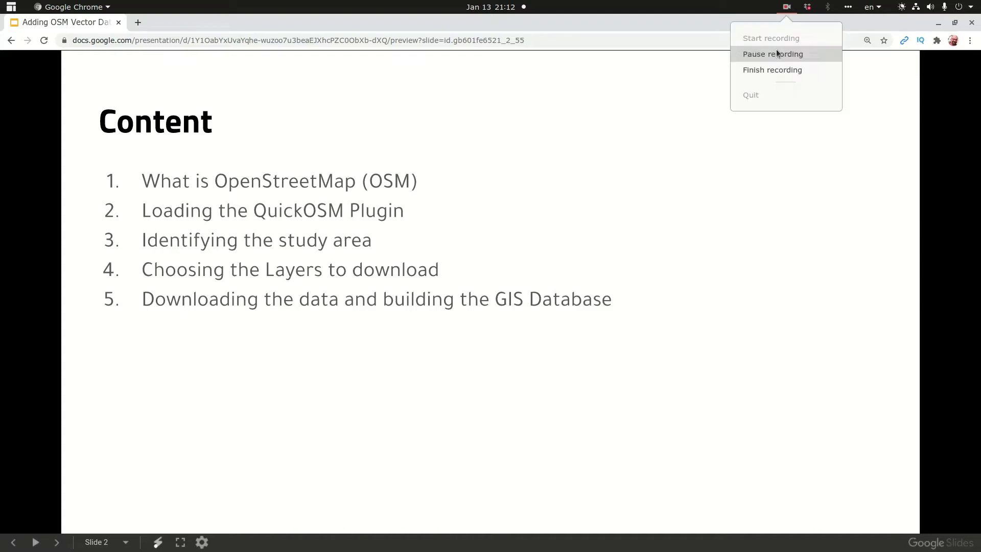
Advance the slides from the contents slide to '1- What is OpenStreetMap (OSM)?'
click(776, 51)
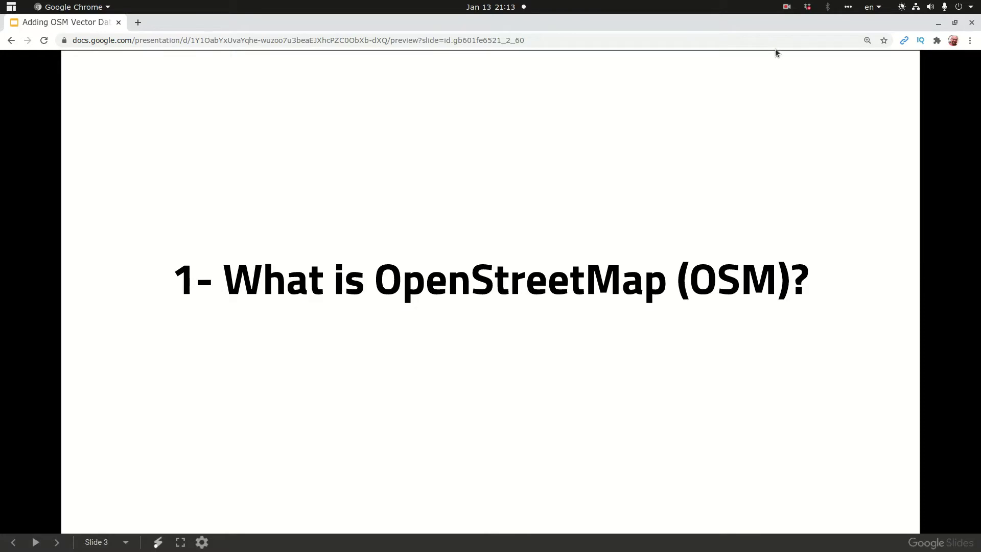
Advance past the OSM overview, Wikipedia definition and mapathons slides to '2- Loading QuickOSM Plugin'
key(Right)
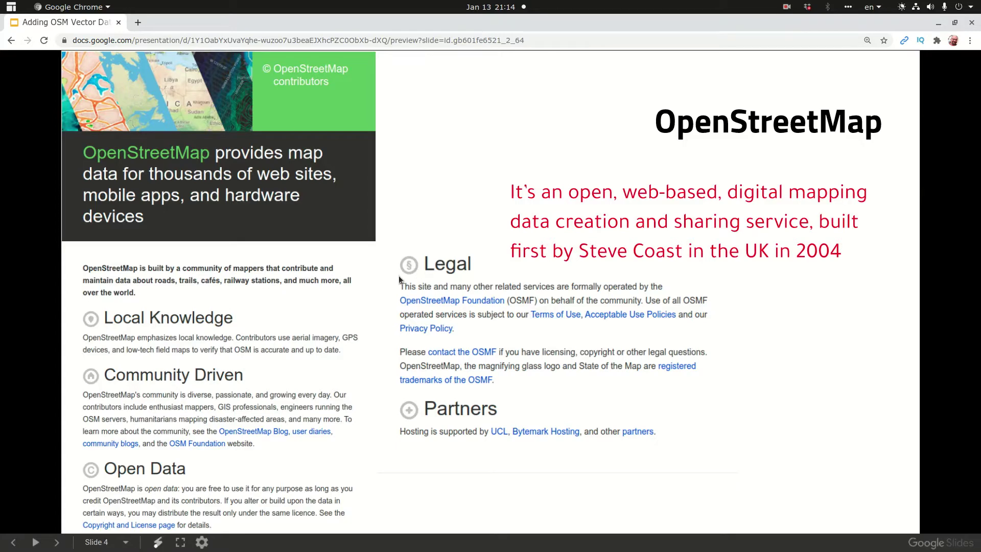
key(Right)
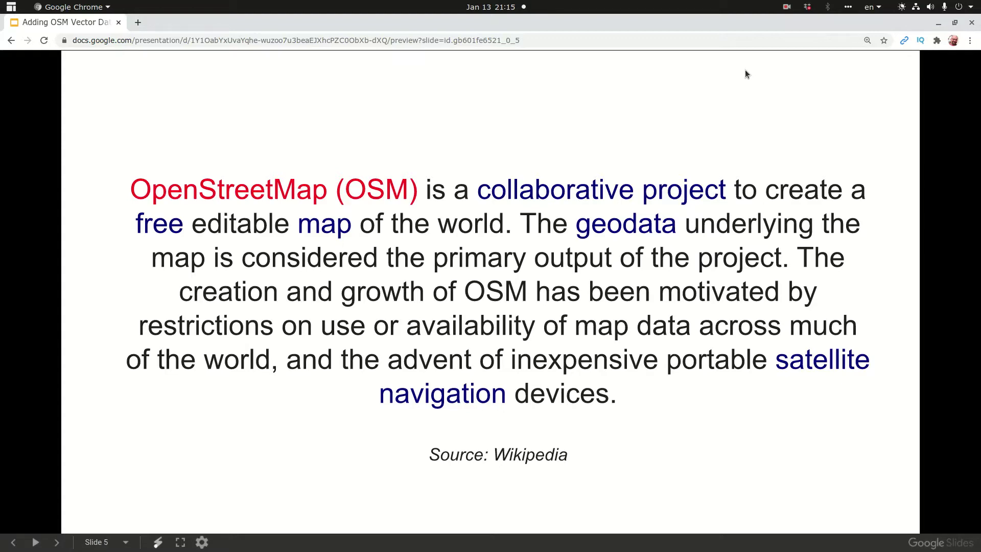
click(766, 72)
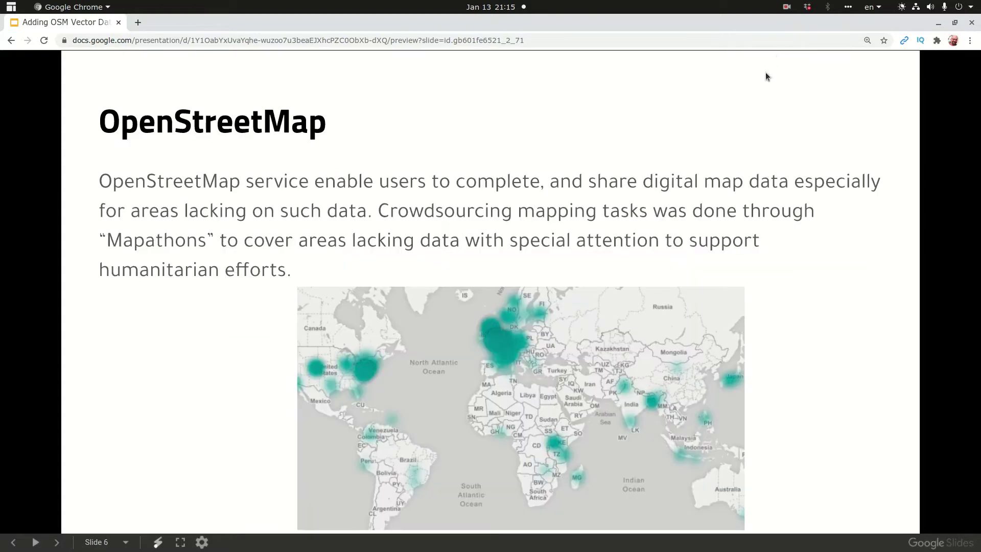
click(620, 443)
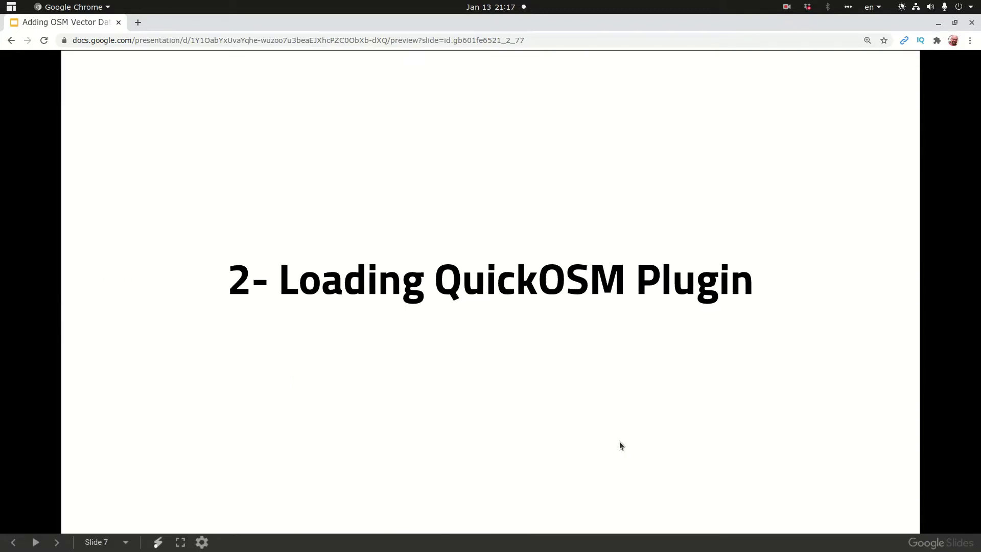
In QGIS, search the Plugins manager for 'quick' and install the QuickOSM plugin
key(alt+Tab)
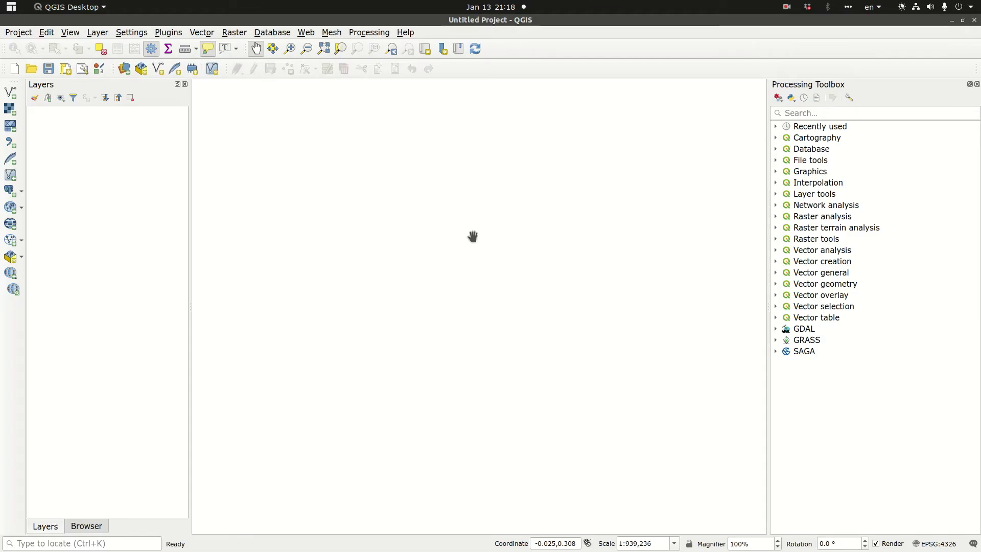
click(168, 33)
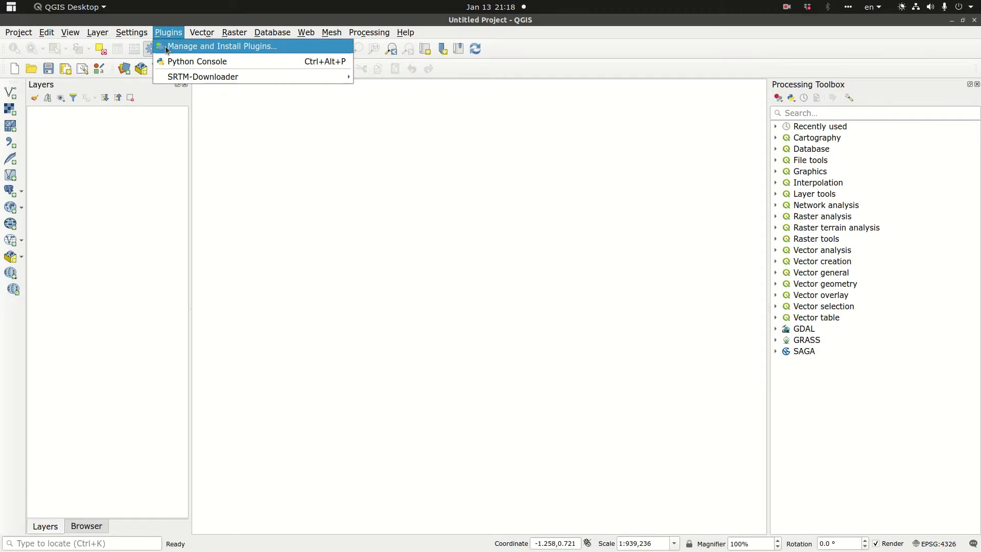
click(167, 49)
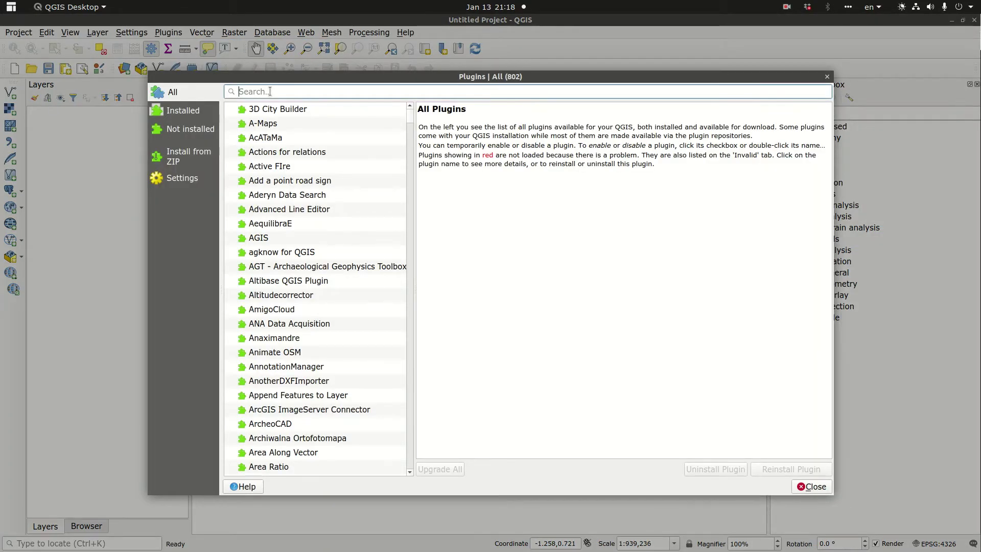
text(quick)
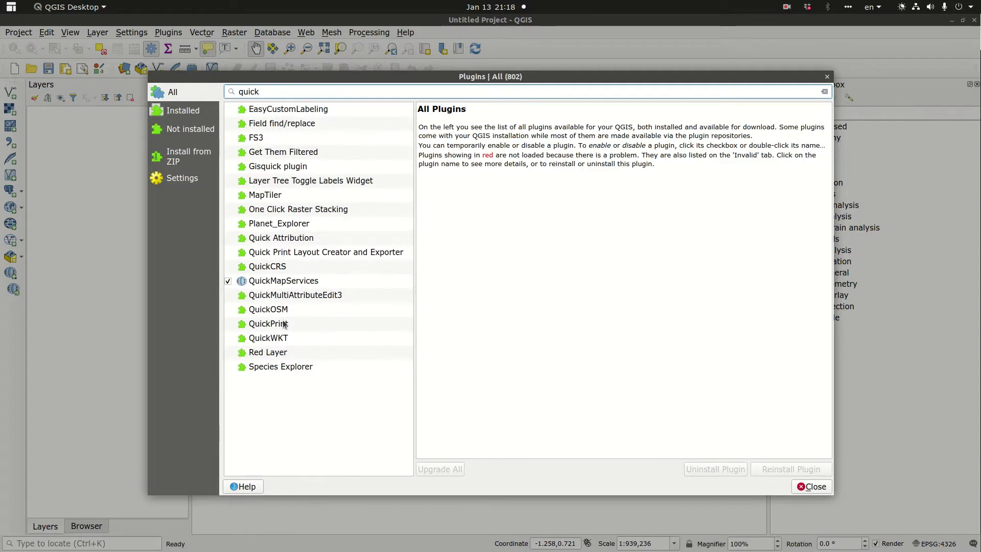
click(284, 312)
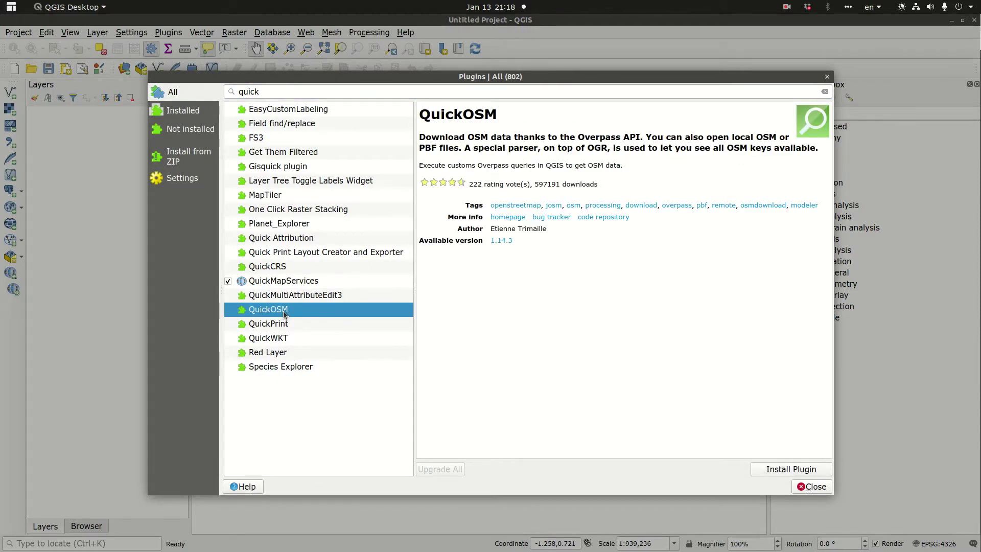
click(791, 469)
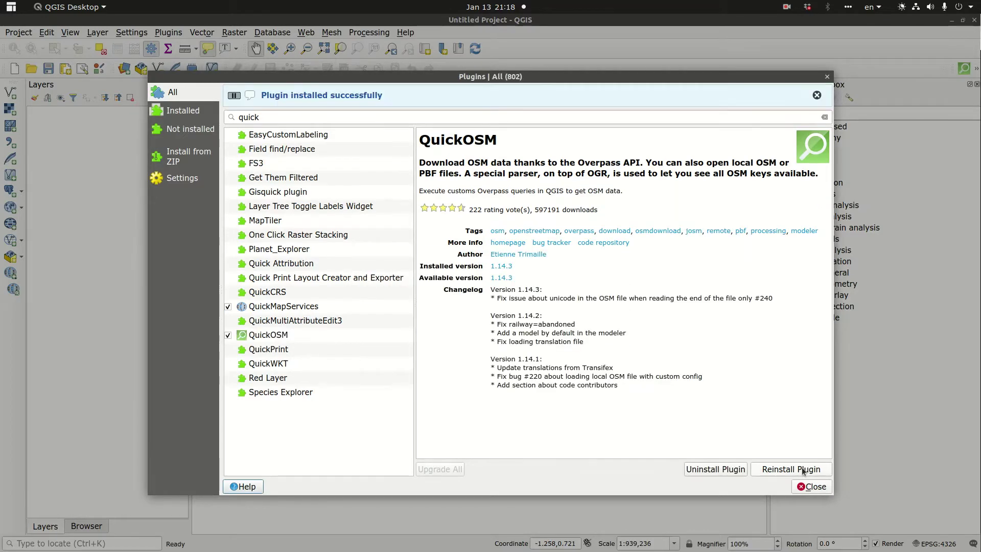
Add the OpenStreetMap XYZ tile basemap, then advance the slides to '3- Area of Interest (AoI) Definition'
click(812, 487)
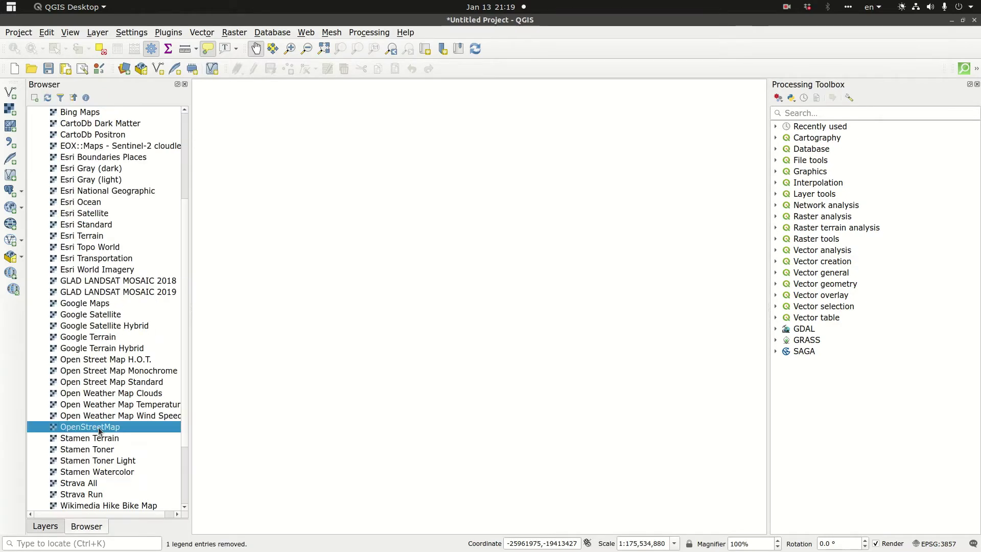
drag(99, 427, 424, 431)
key(alt+Tab)
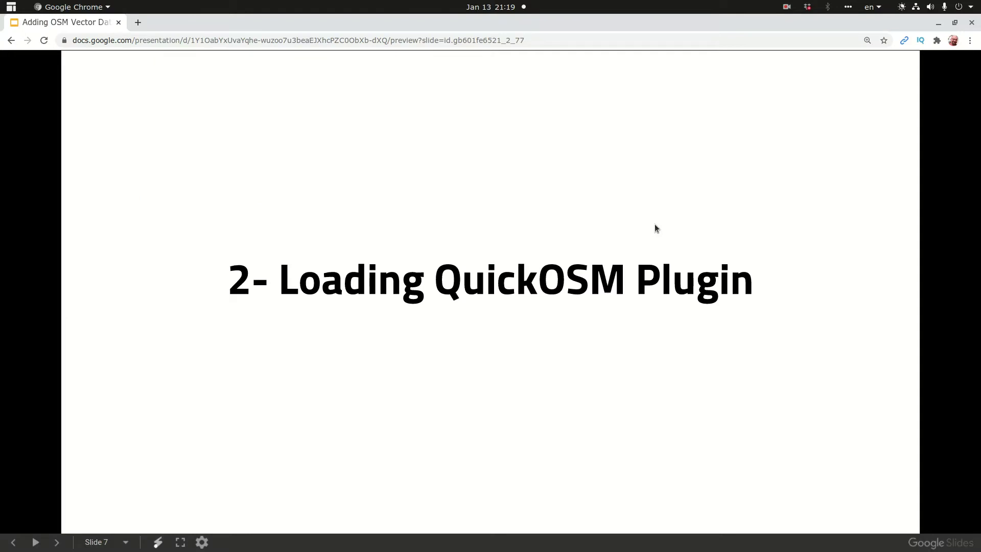
key(Right)
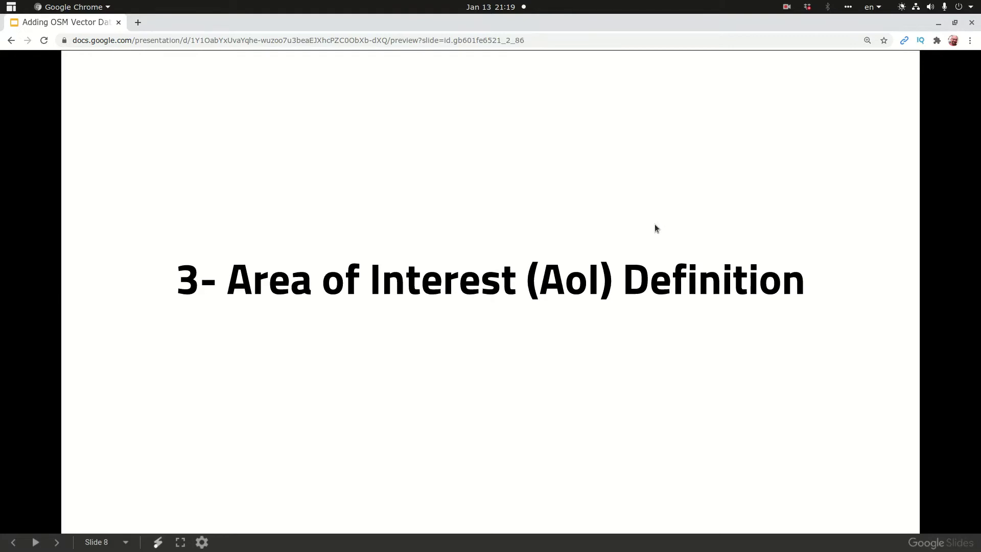
key(alt+Tab)
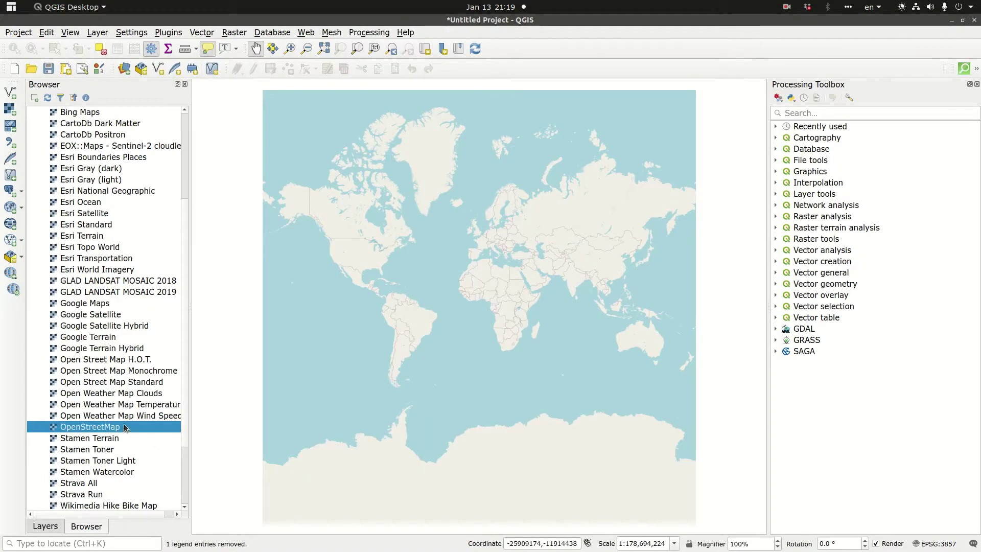
scroll(123, 427, up, 4)
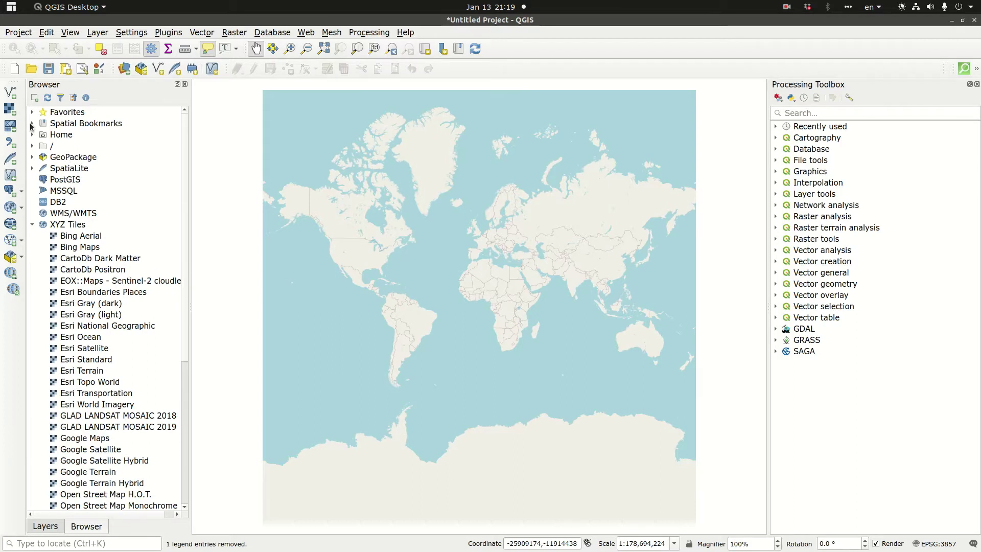
Zoom to the Beni-Suef bookmark under Spatial Bookmarks > User Bookmarks > Egypt
click(32, 124)
click(43, 146)
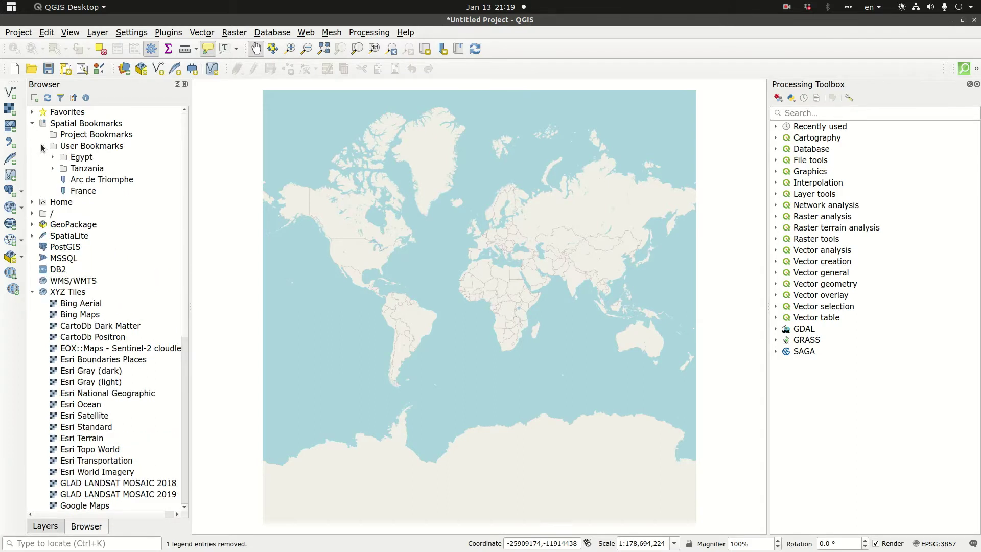
click(53, 158)
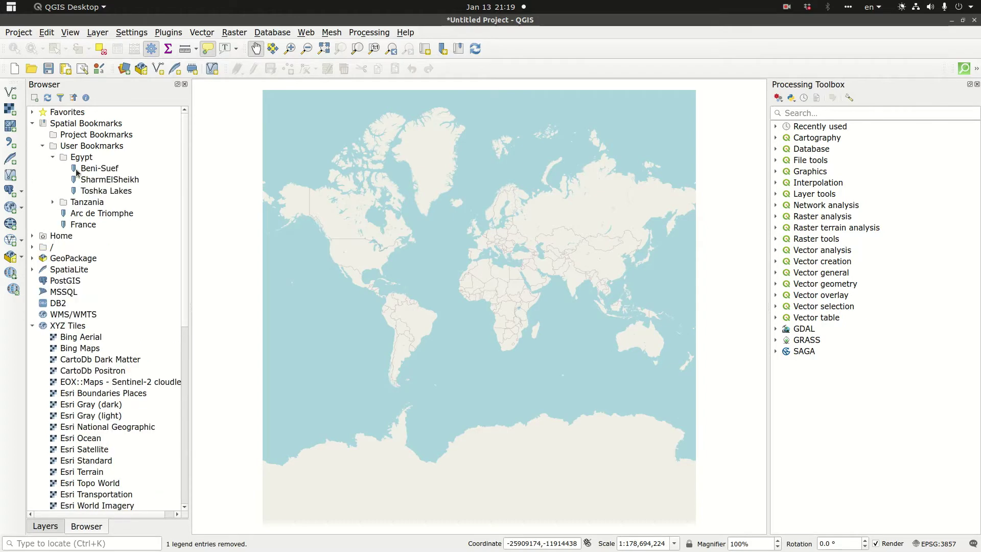
double_click(97, 169)
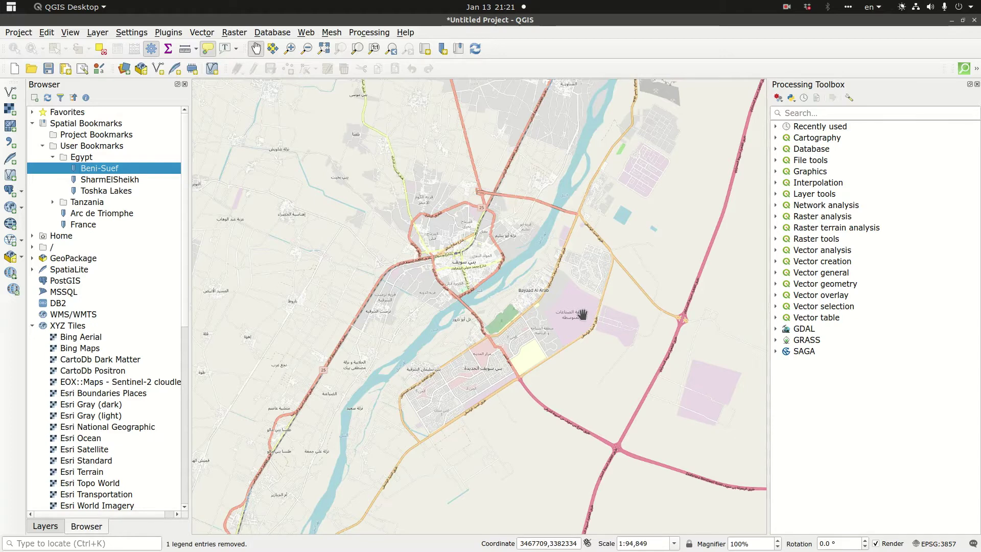
Open QuickOSM from the Vector menu and set the query extent to Canvas Extent
click(201, 32)
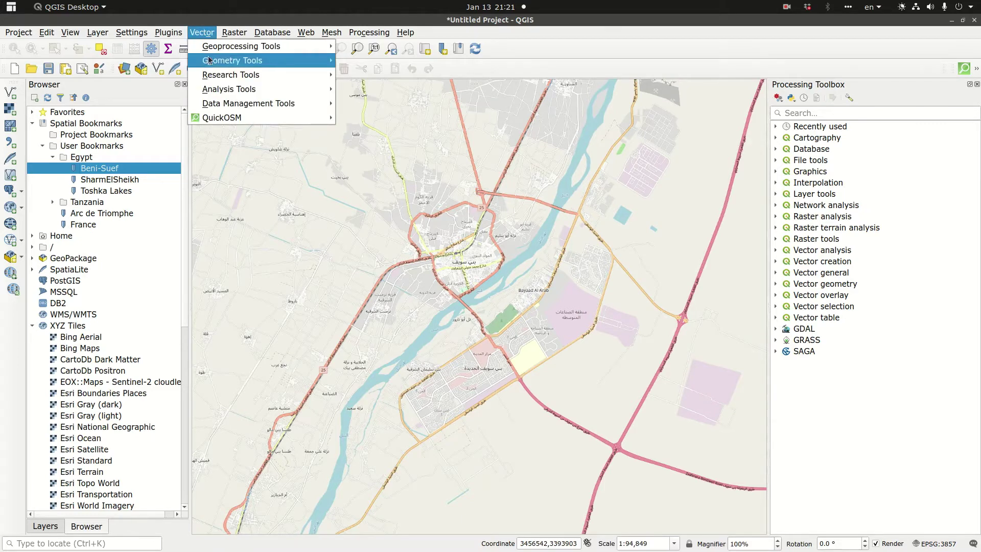
mouse_move(232, 119)
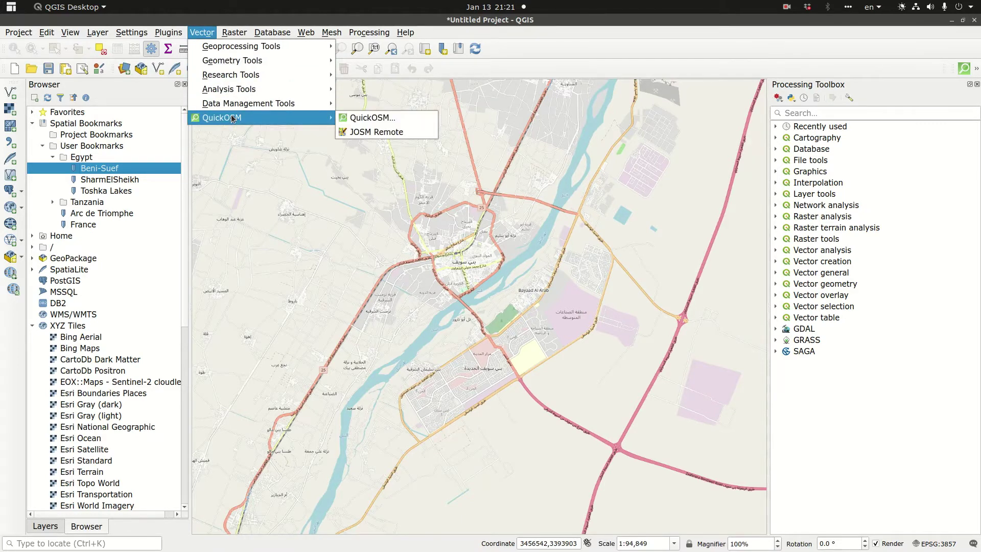
click(356, 117)
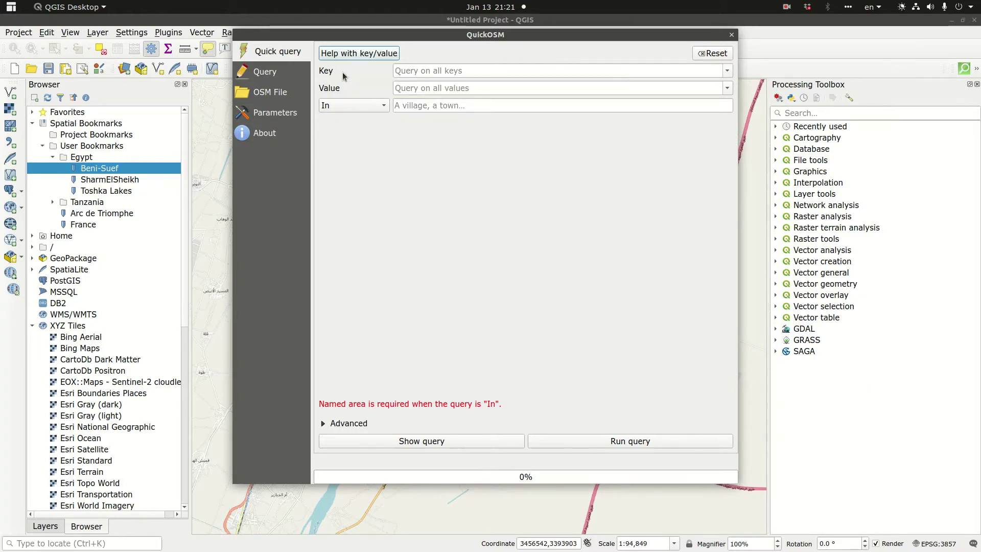
click(335, 105)
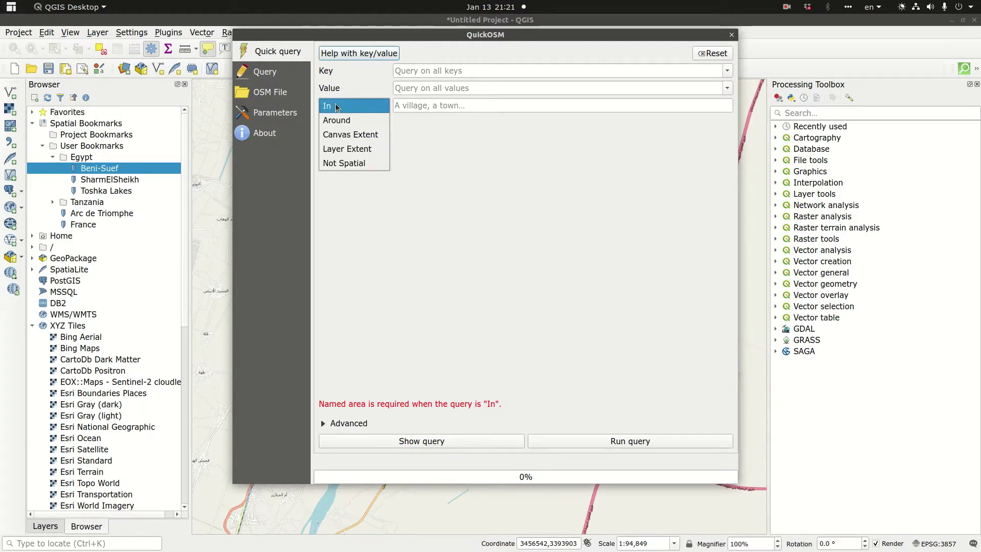
click(346, 135)
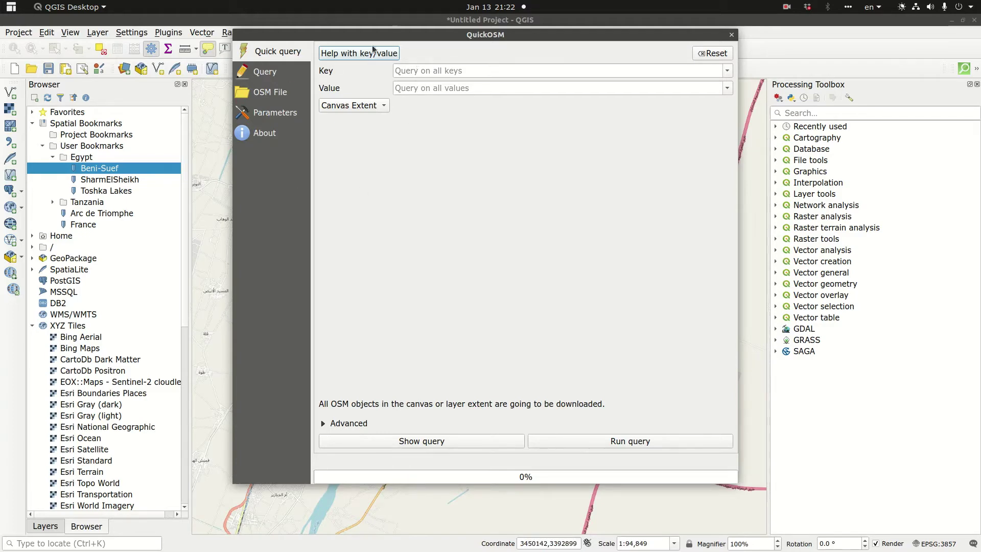
Move the QuickOSM window aside to view the map, then back over it
drag(394, 31, 786, 100)
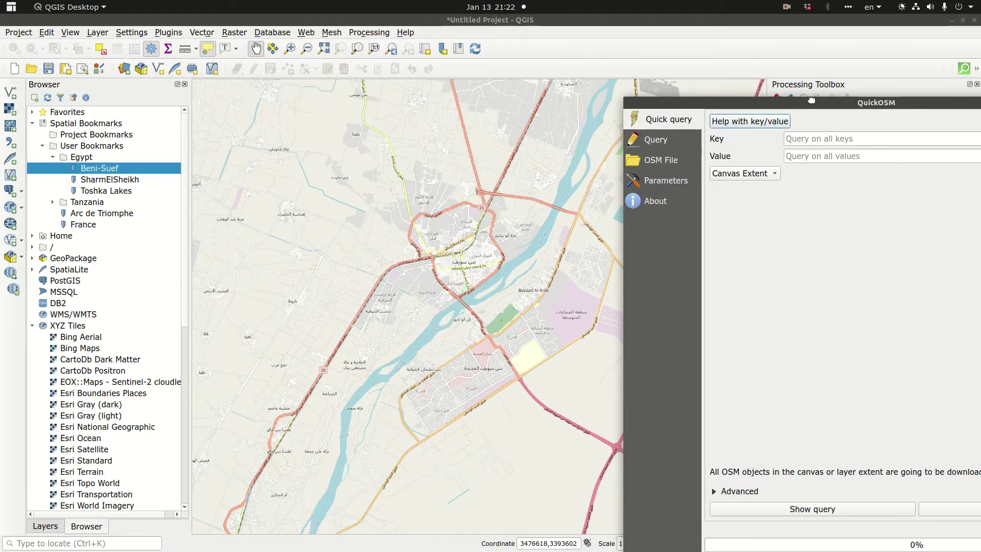
drag(812, 104, 461, 61)
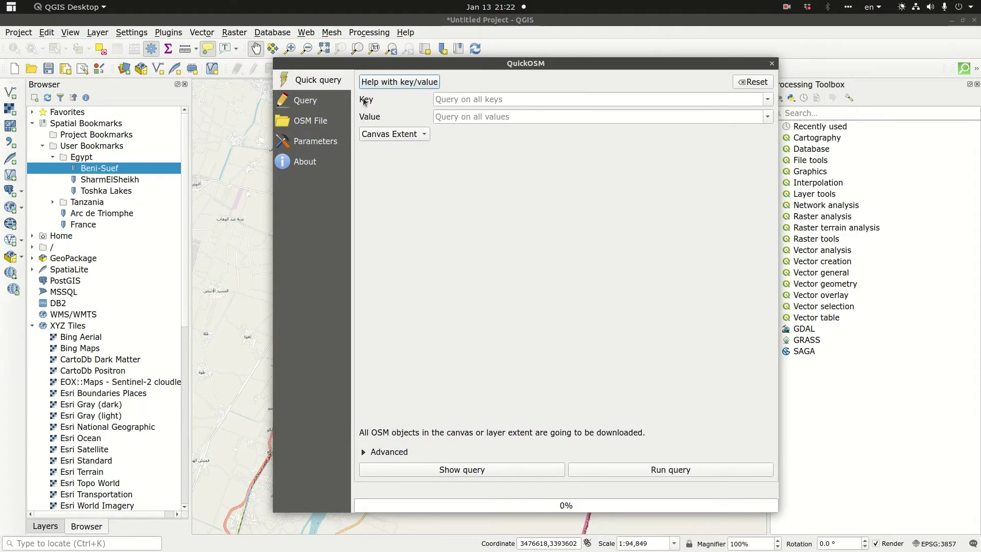
mouse_move(364, 121)
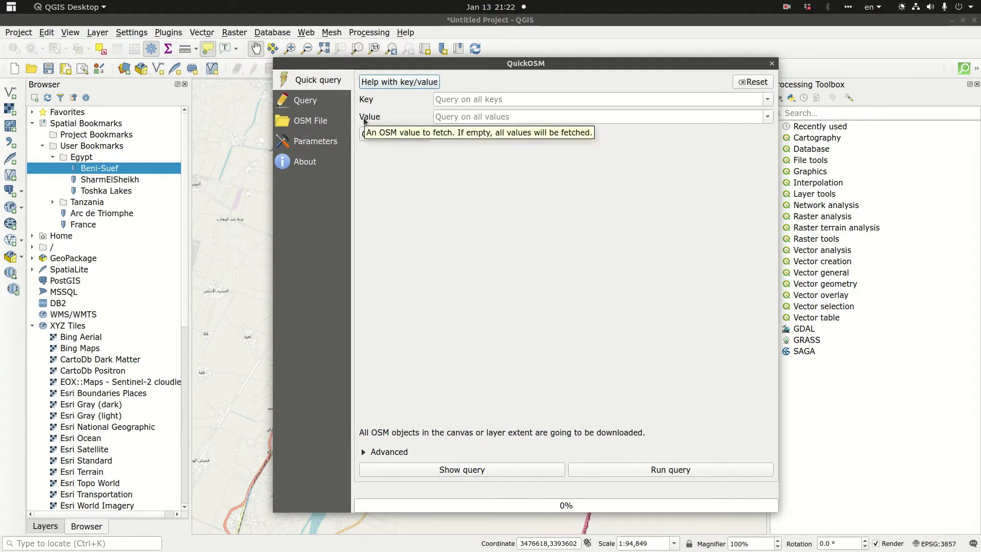
mouse_move(364, 103)
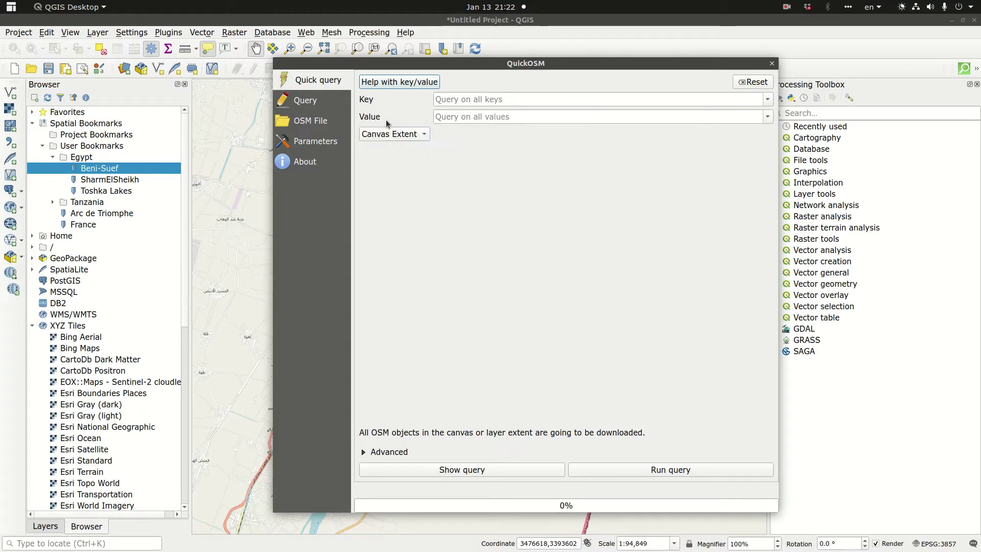
Open the OSM wiki Map features page via QuickOSM's key/value help and scroll through it
click(382, 83)
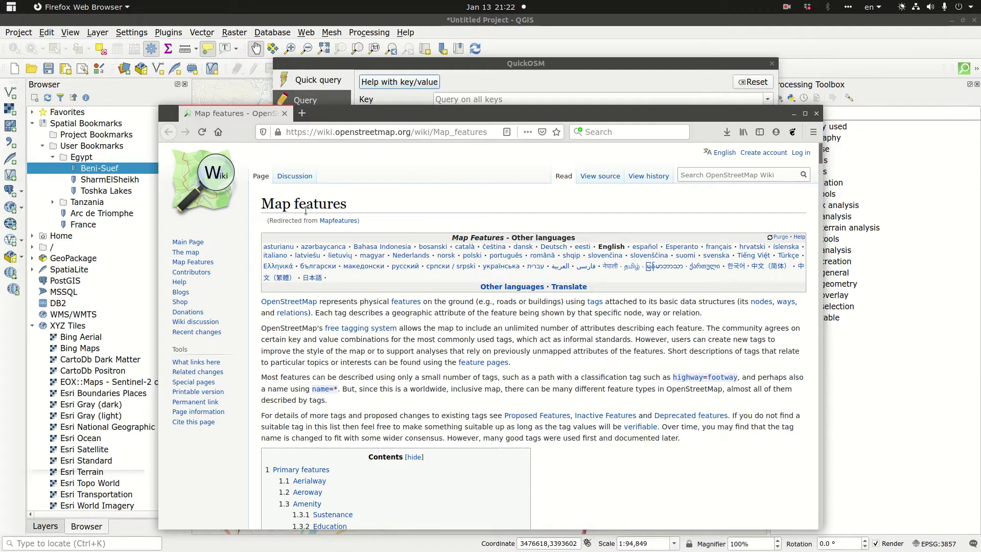
scroll(372, 241, down, 5)
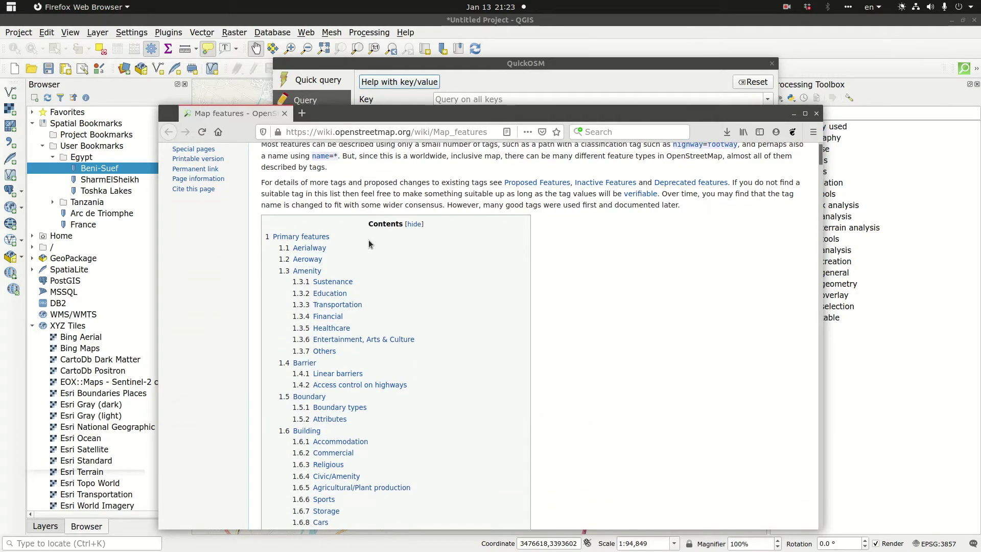
scroll(369, 241, down, 1)
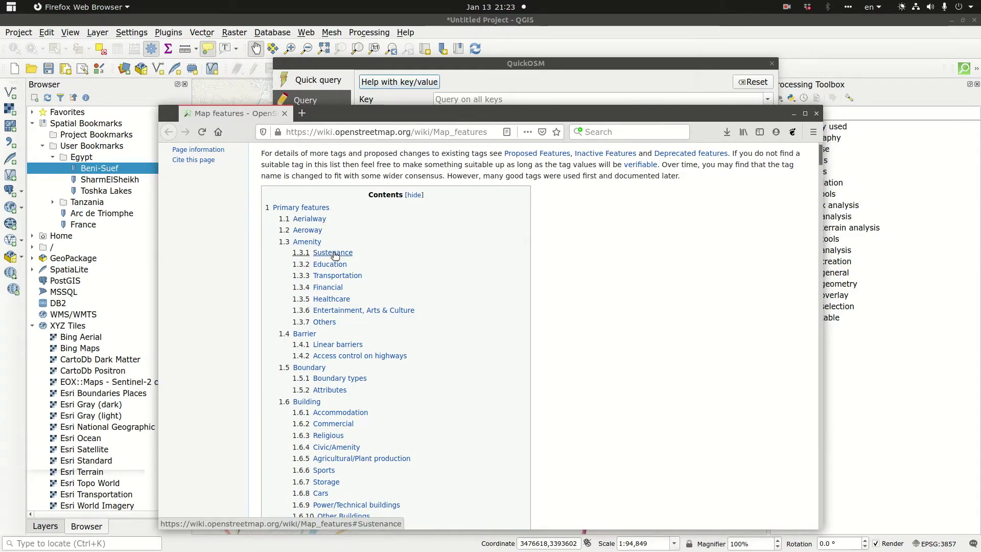
scroll(342, 306, down, 4)
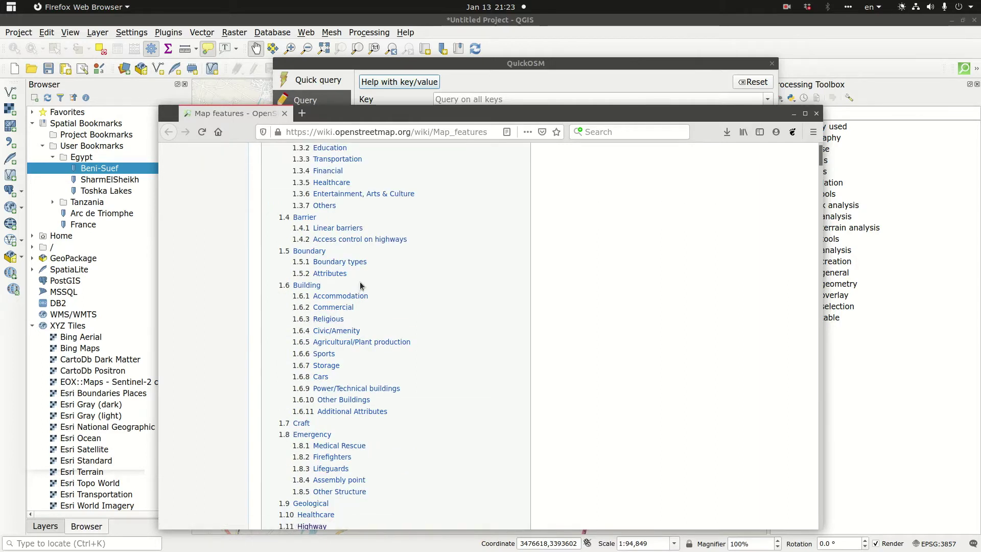
Search the wiki page for 'highway', stepping through matches to the Highway tag table
key(ctrl+f)
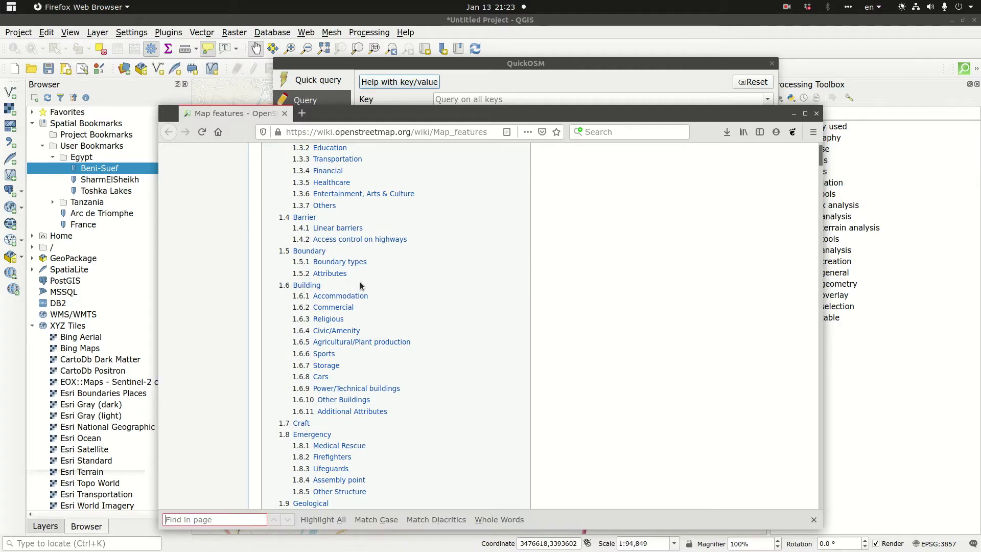
text(highway)
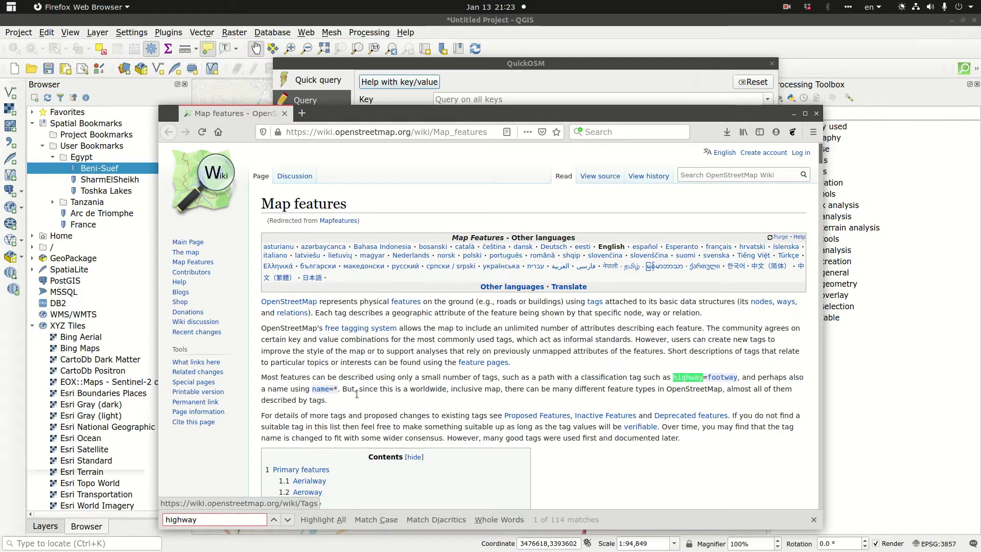
click(288, 520)
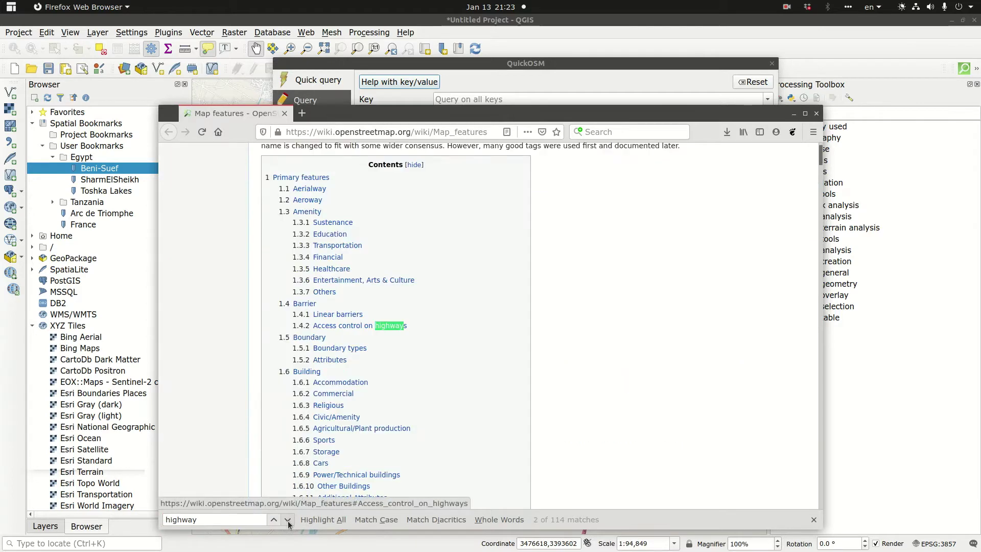
click(288, 520)
click(289, 521)
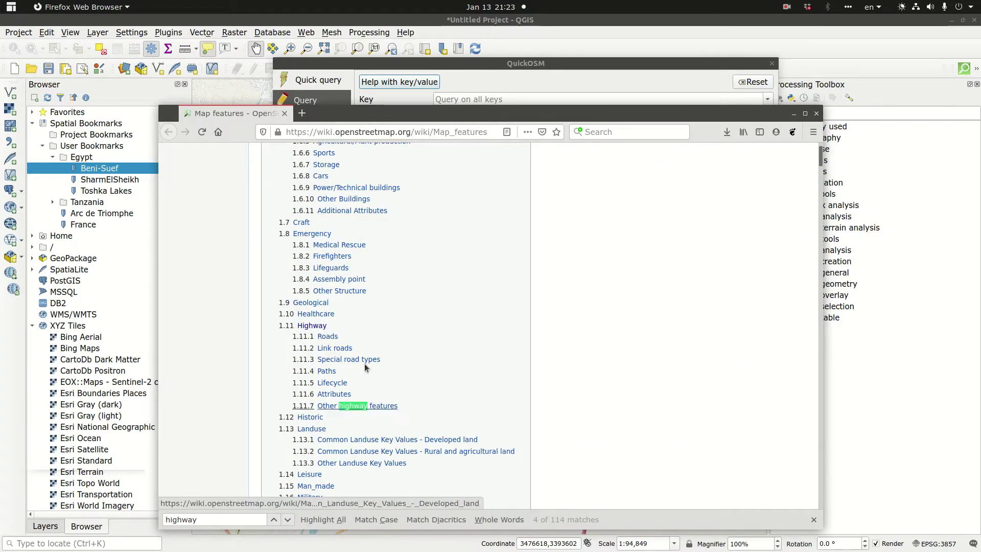
click(288, 520)
click(289, 520)
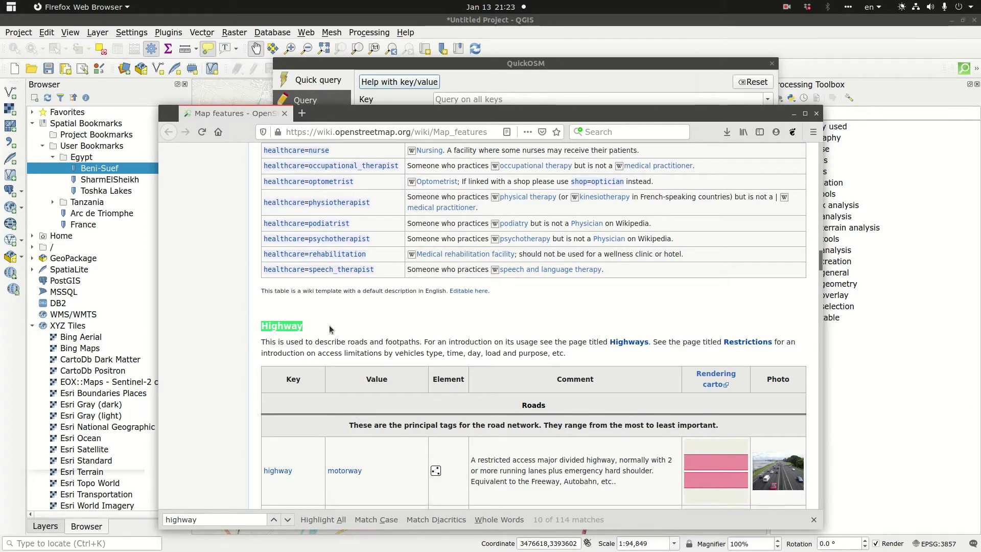
Scroll the Highway table to review motorway, trunk, primary and other road values
scroll(329, 325, down, 2)
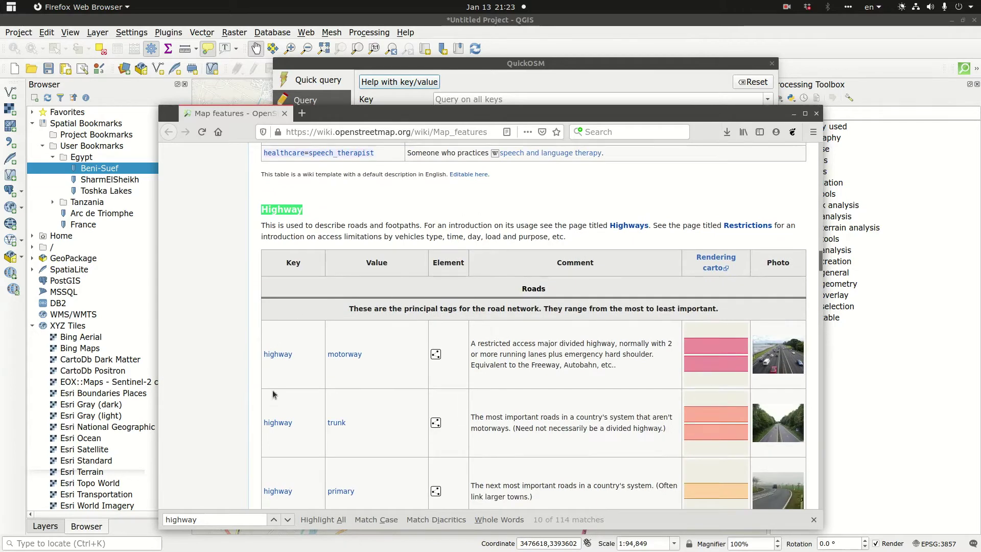
scroll(369, 324, down, 3)
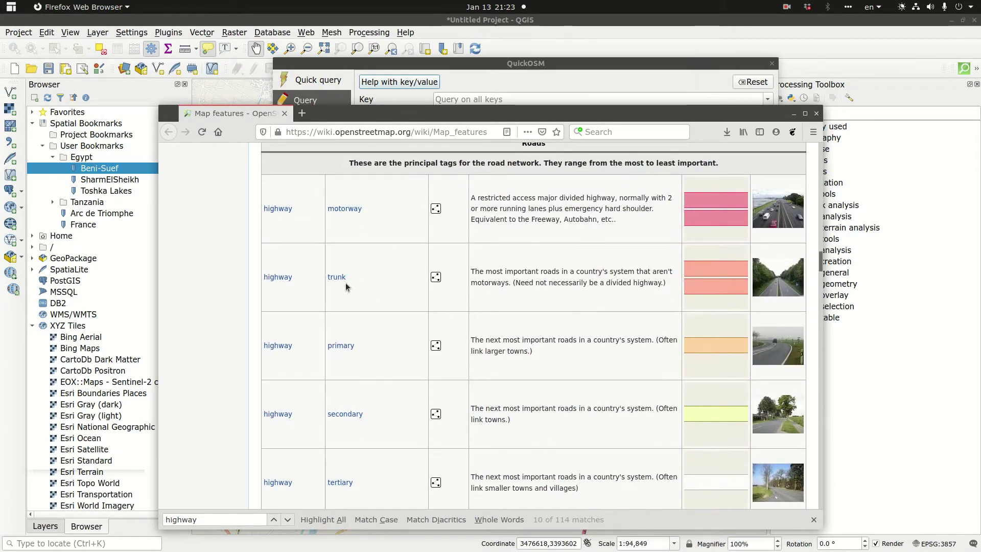
scroll(357, 424, down, 2)
scroll(361, 456, down, 1)
scroll(360, 461, down, 1)
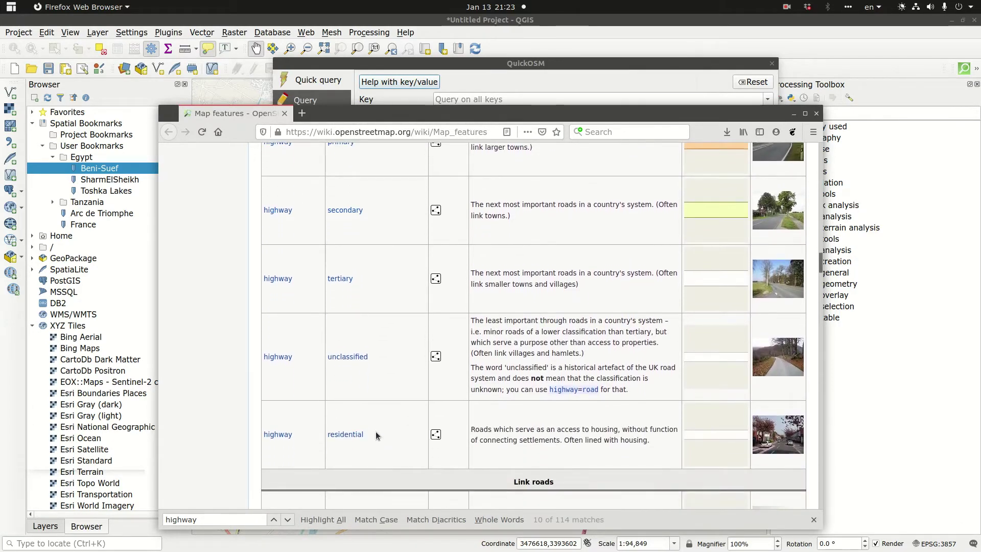
scroll(375, 432, up, 3)
scroll(375, 431, up, 3)
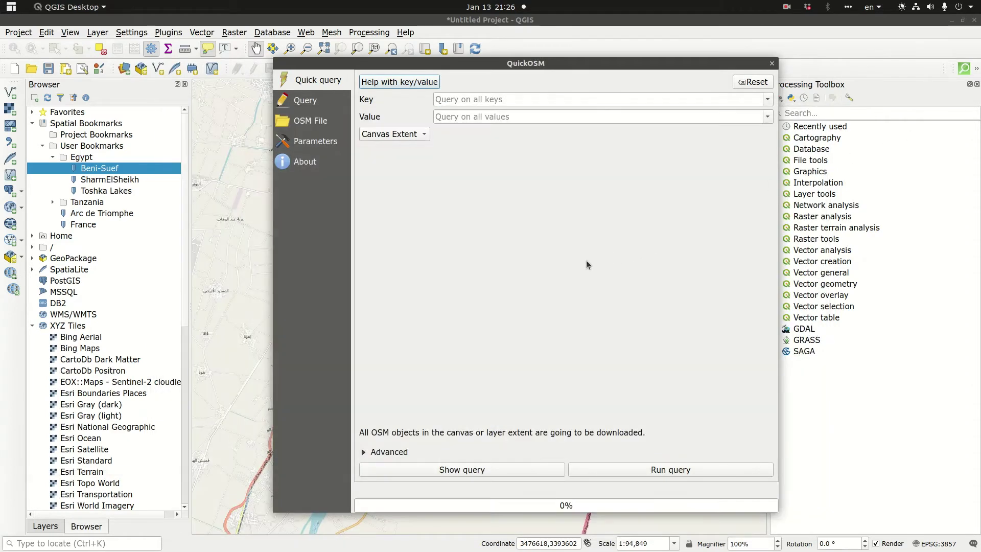
Run a QuickOSM query for highway=motorway over the canvas extent
click(773, 102)
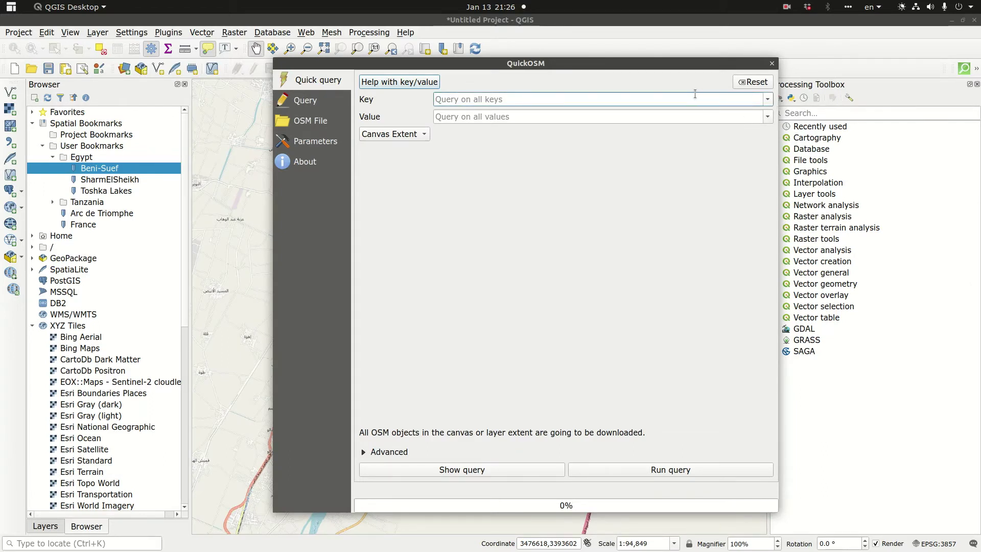
text(highway)
click(452, 111)
click(768, 117)
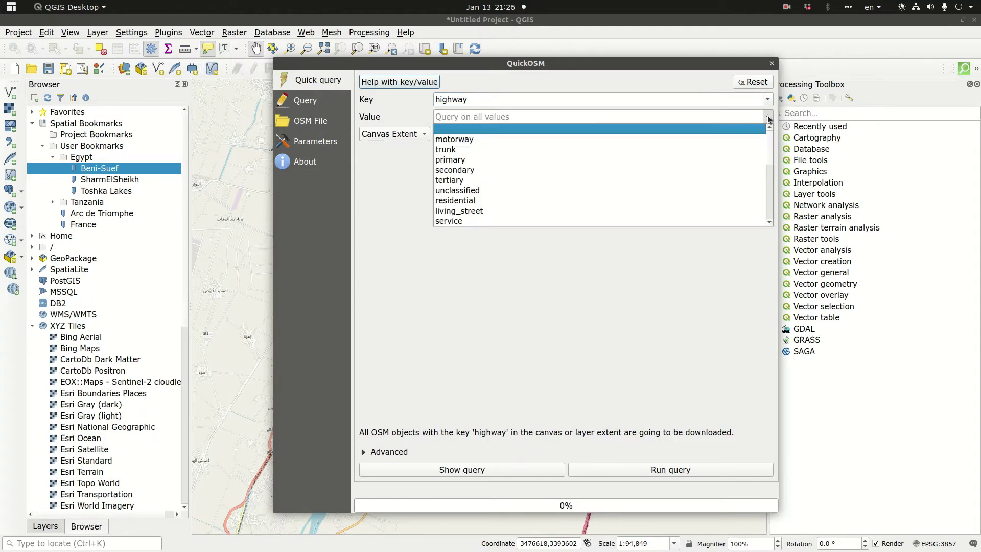
click(466, 141)
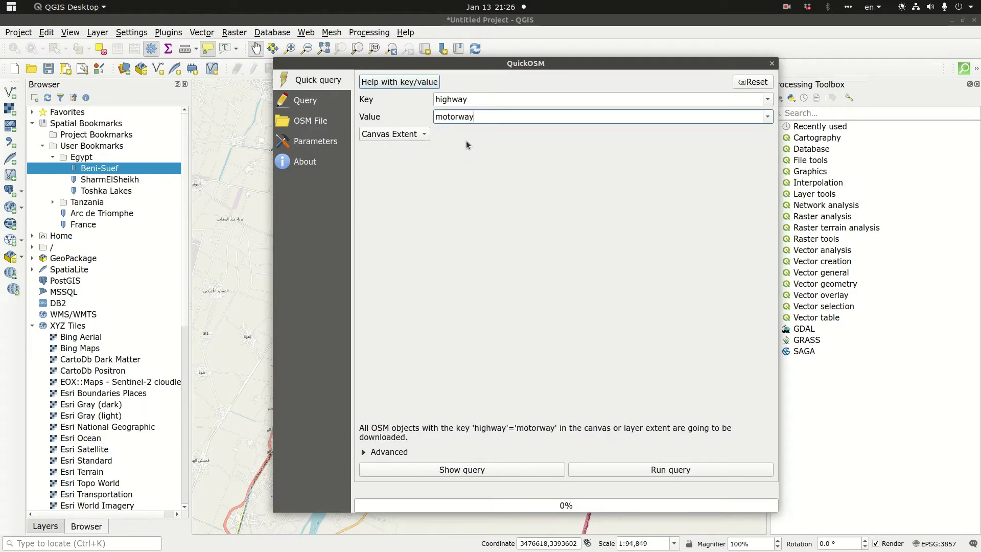
click(673, 471)
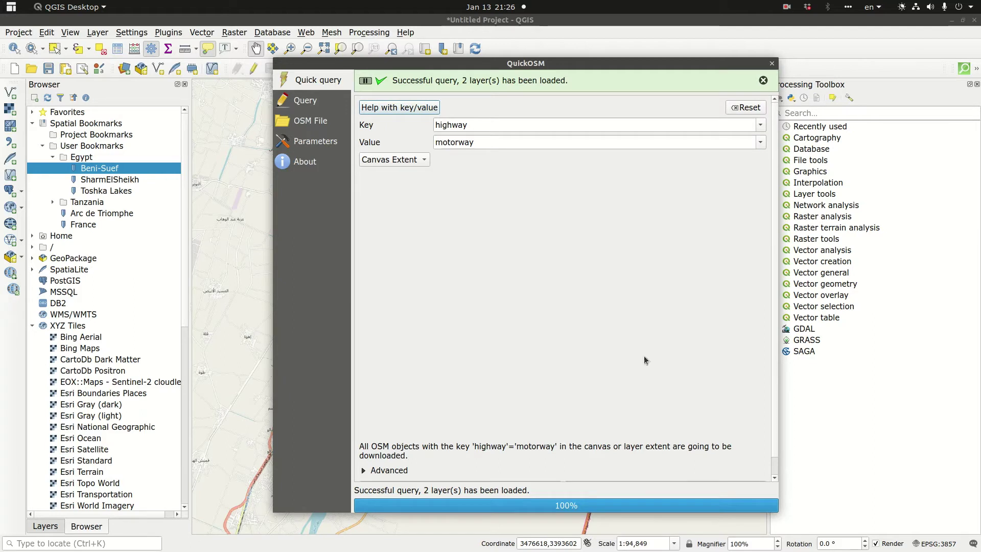
Run QuickOSM highway queries for trunk, primary and secondary, one after another
click(759, 143)
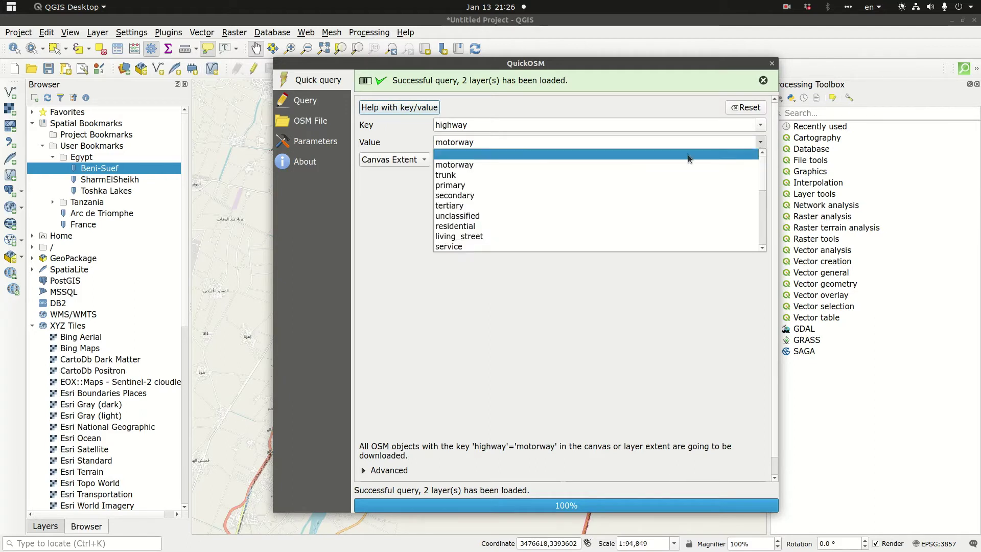
click(532, 173)
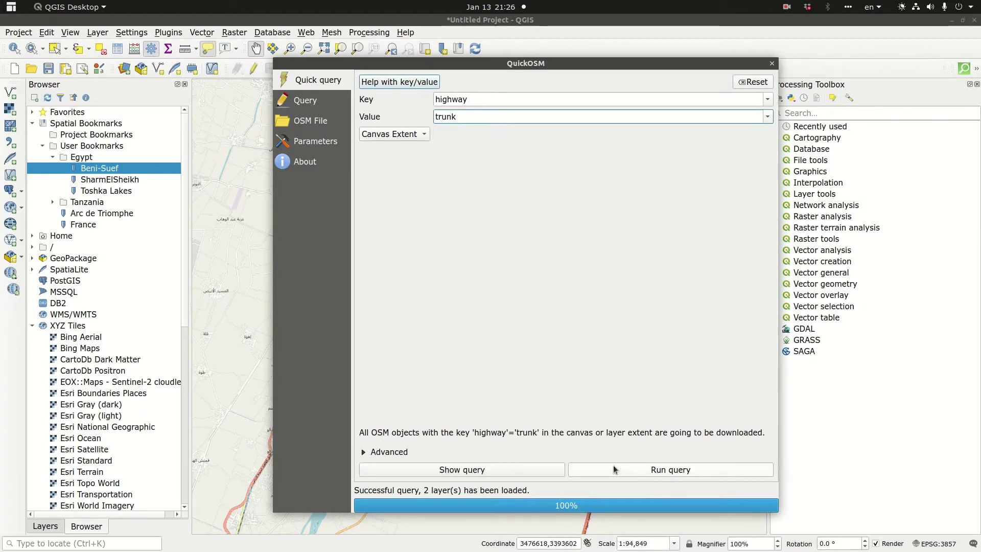
click(634, 470)
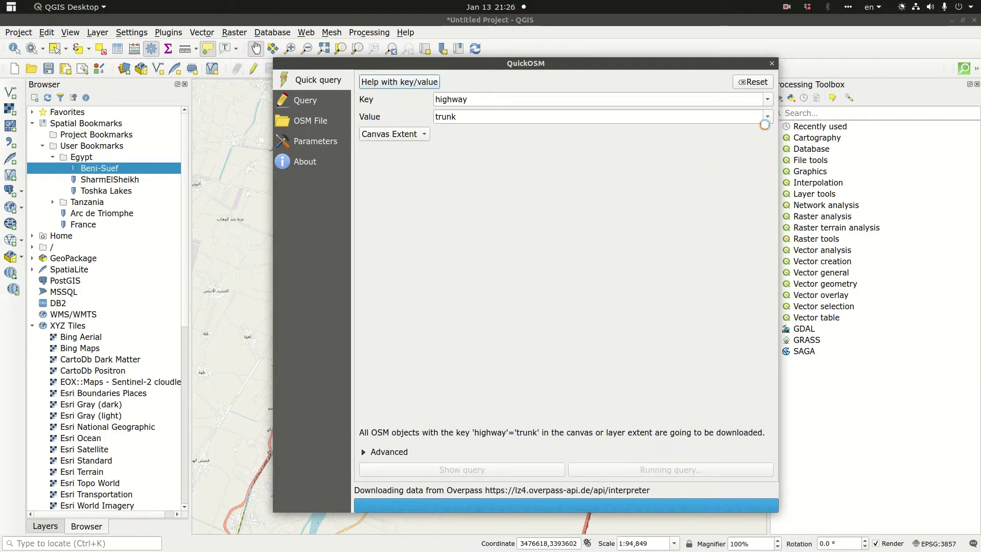
click(758, 143)
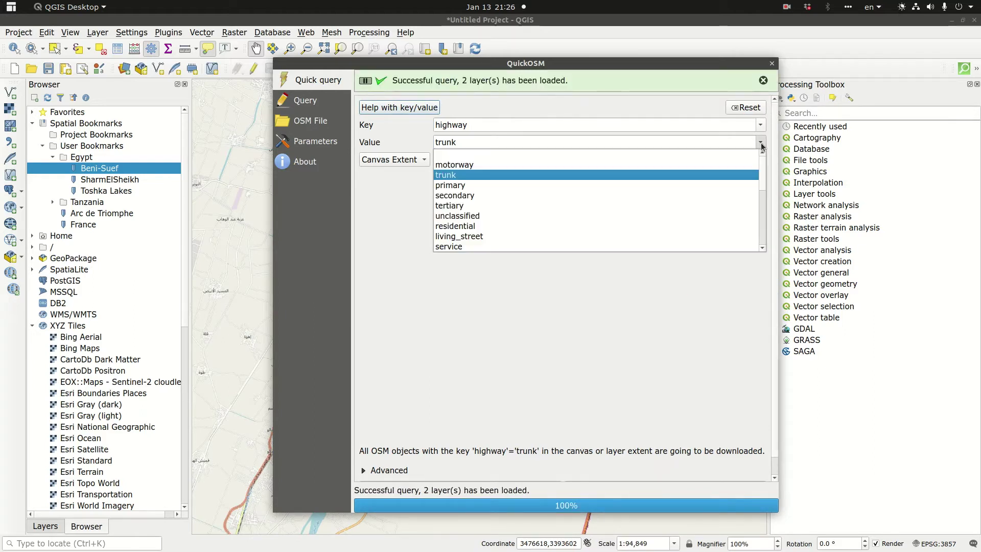
click(587, 184)
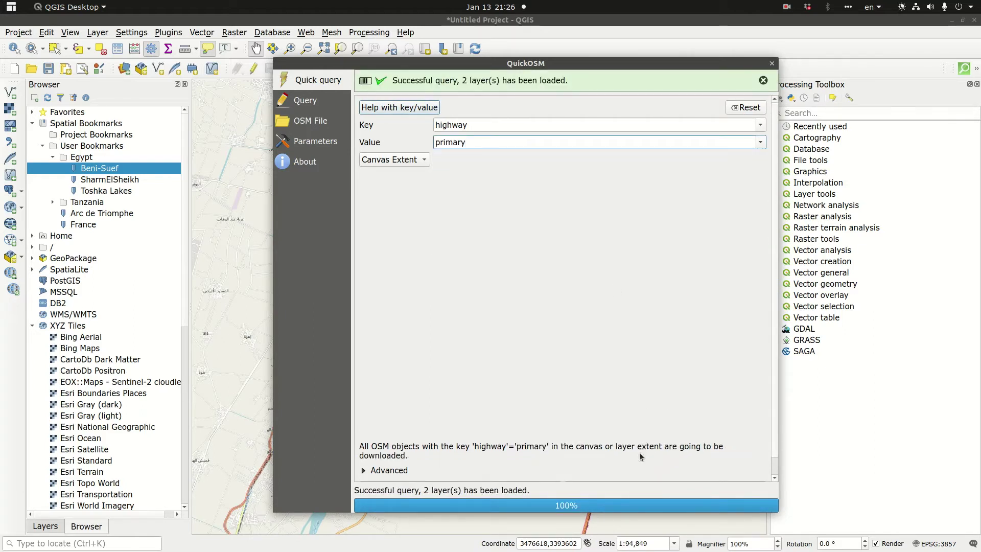
click(664, 470)
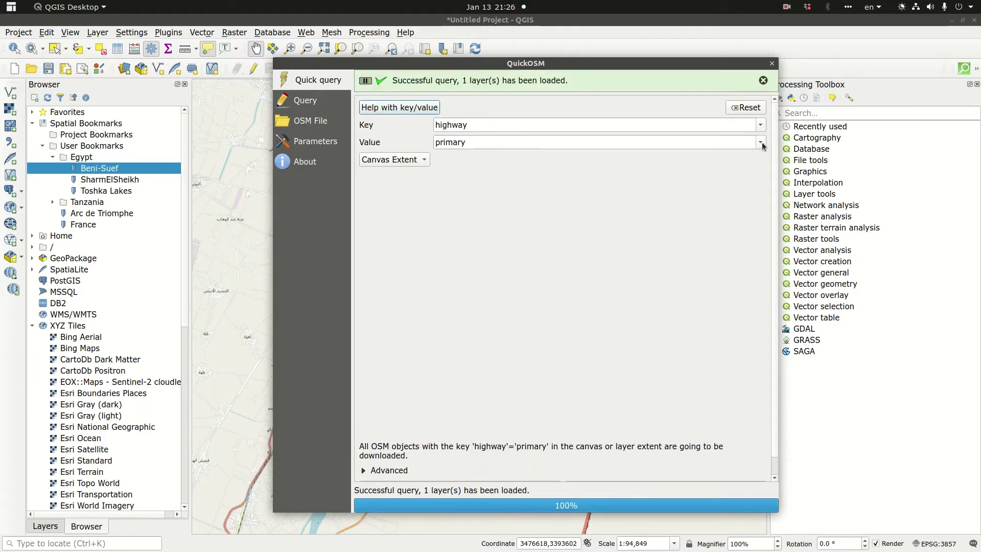
click(761, 142)
click(603, 197)
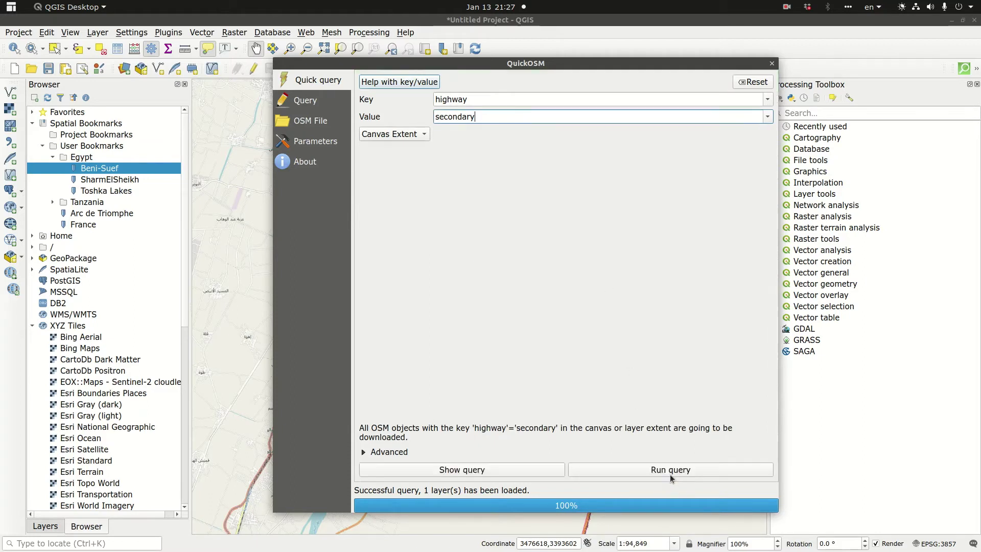
click(673, 471)
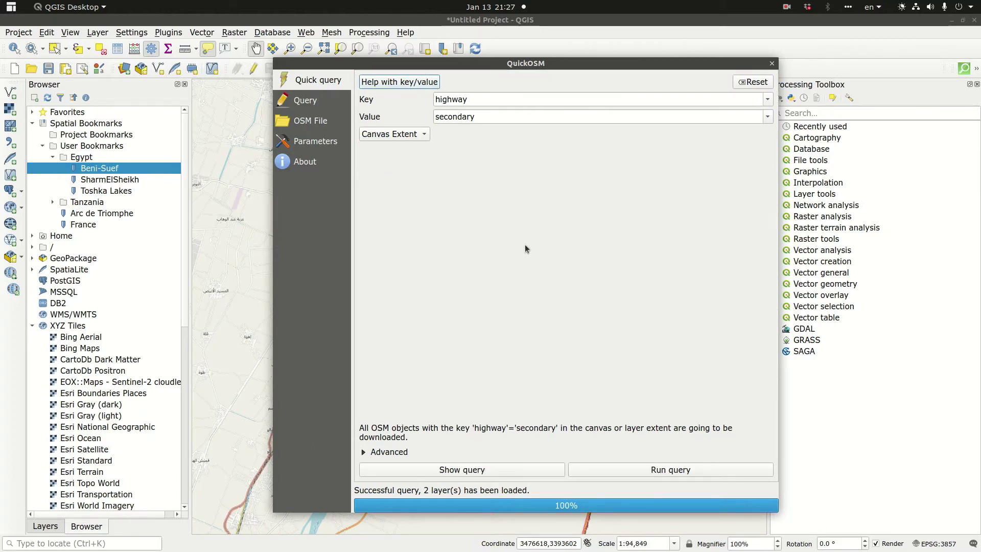
Run QuickOSM highway queries for tertiary, unclassified and residential, one after another
click(768, 117)
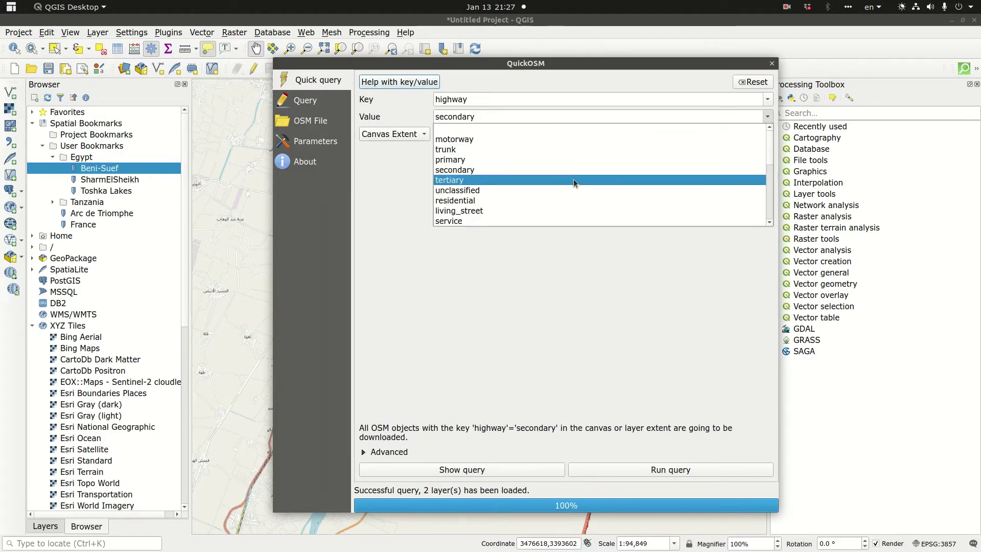
click(573, 179)
click(647, 473)
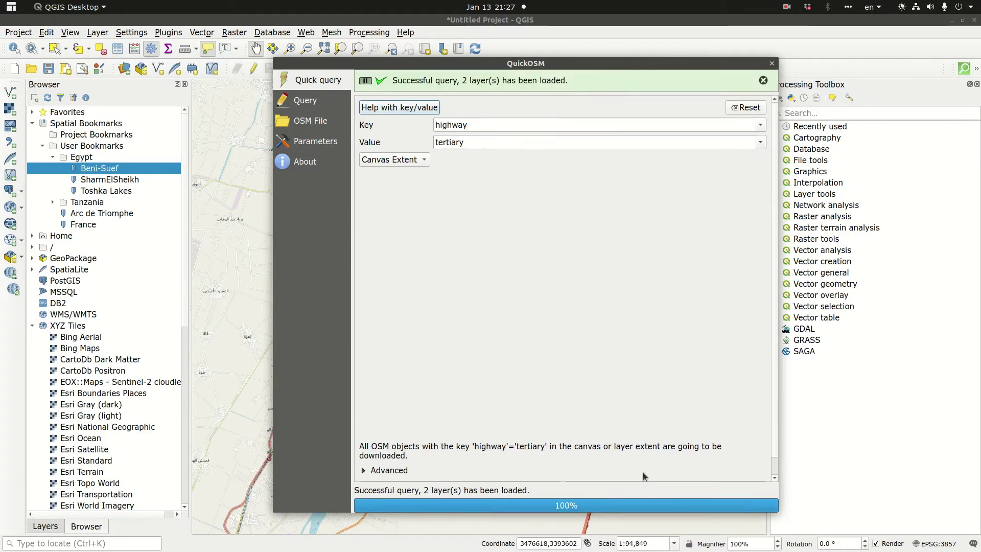
click(760, 142)
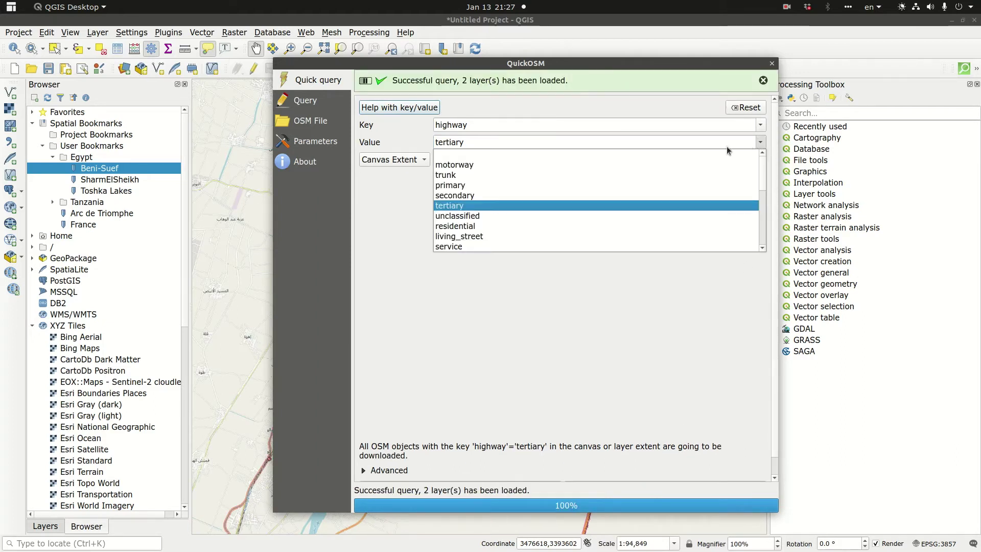
click(577, 212)
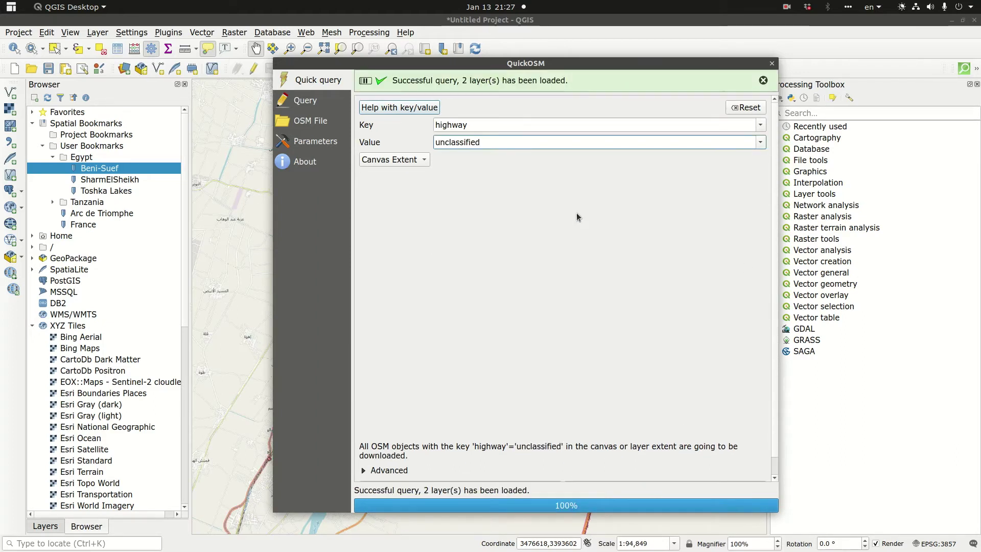
click(656, 474)
click(760, 142)
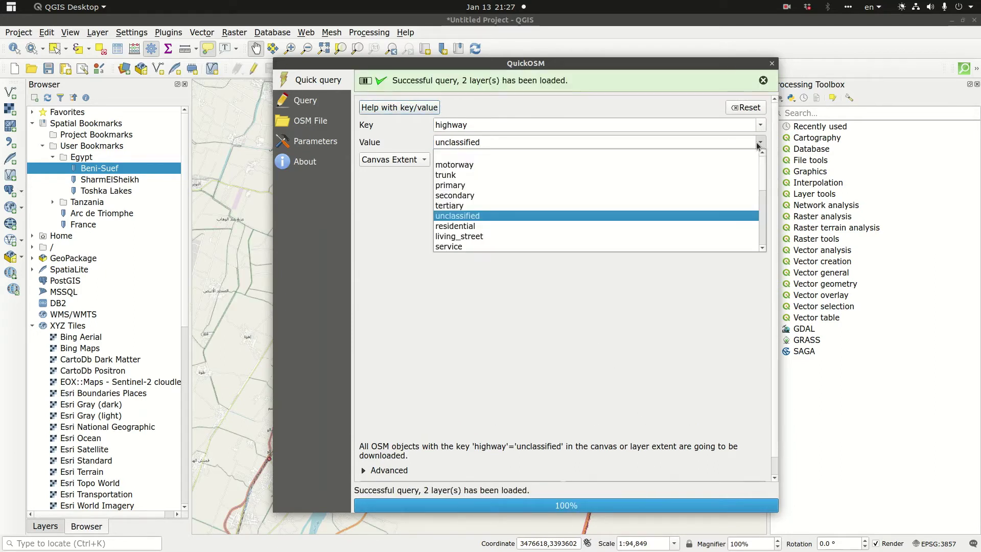
click(588, 224)
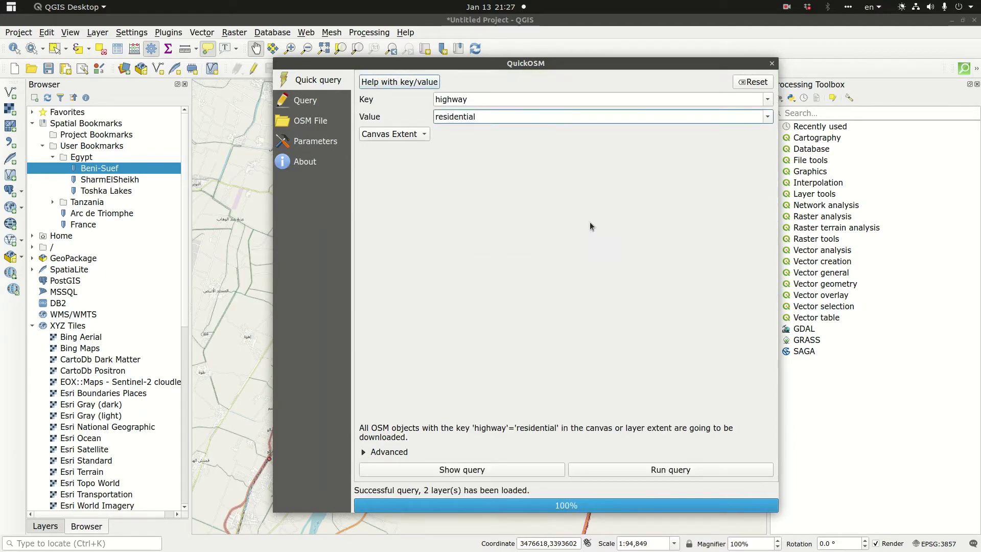
click(659, 463)
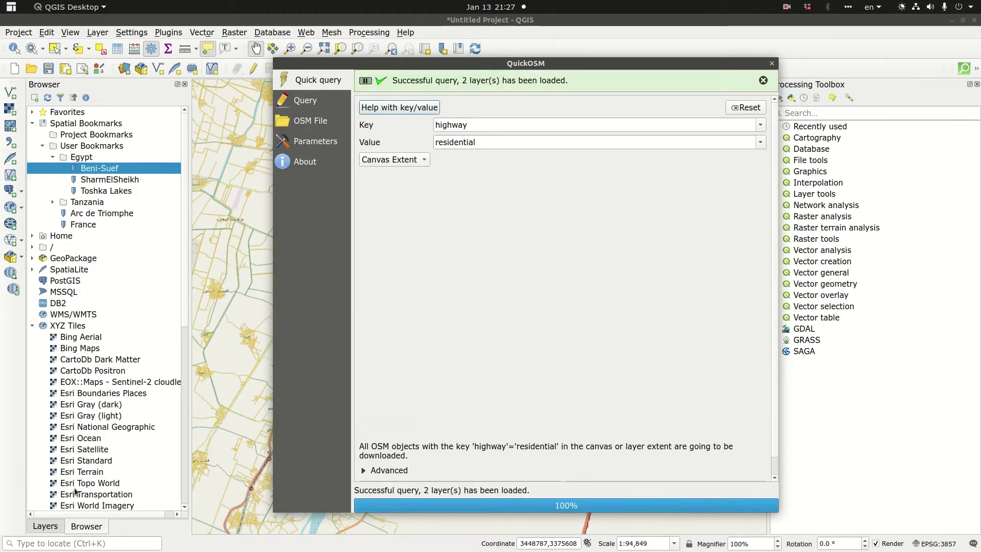
Show the Layers panel, then run QuickOSM queries for highway=living_street and highway=service
click(46, 527)
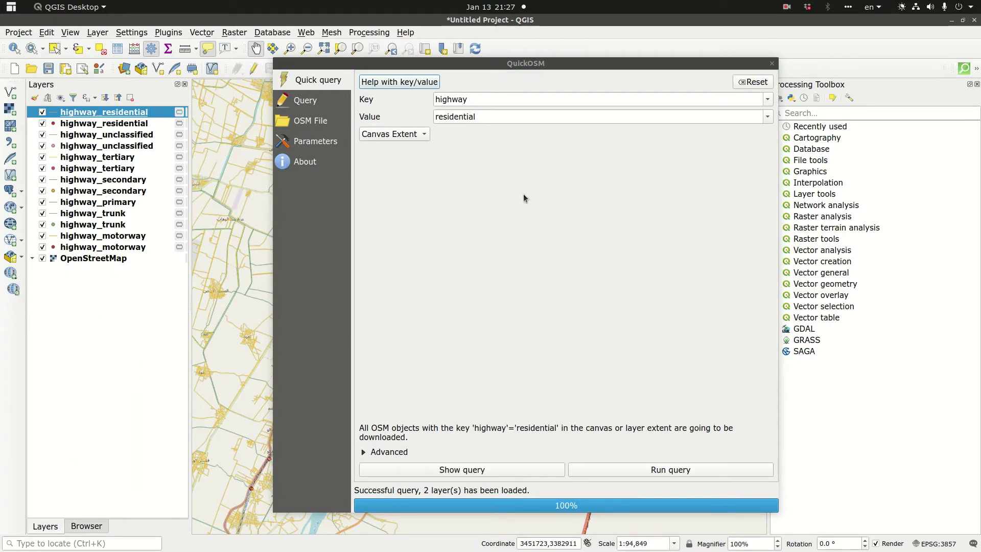
click(767, 117)
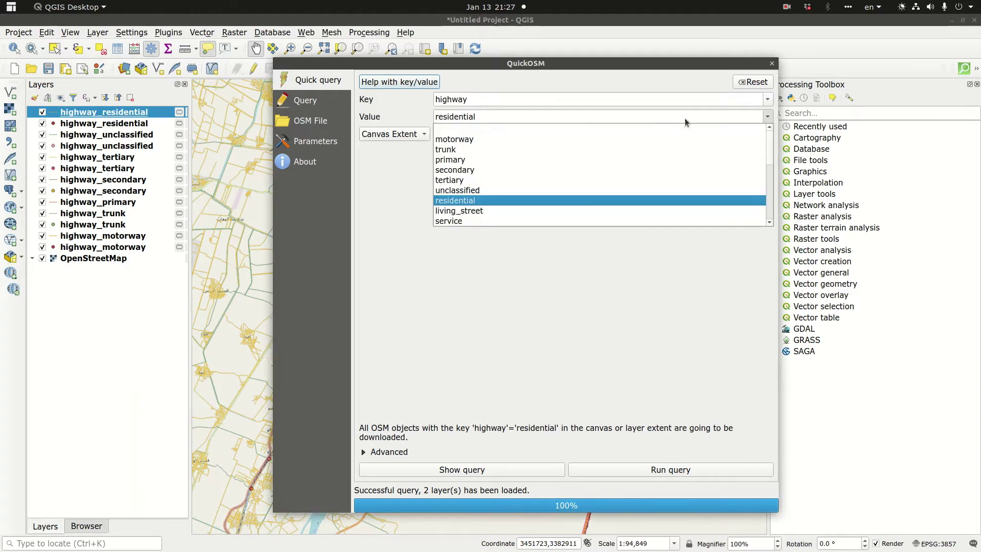
click(563, 208)
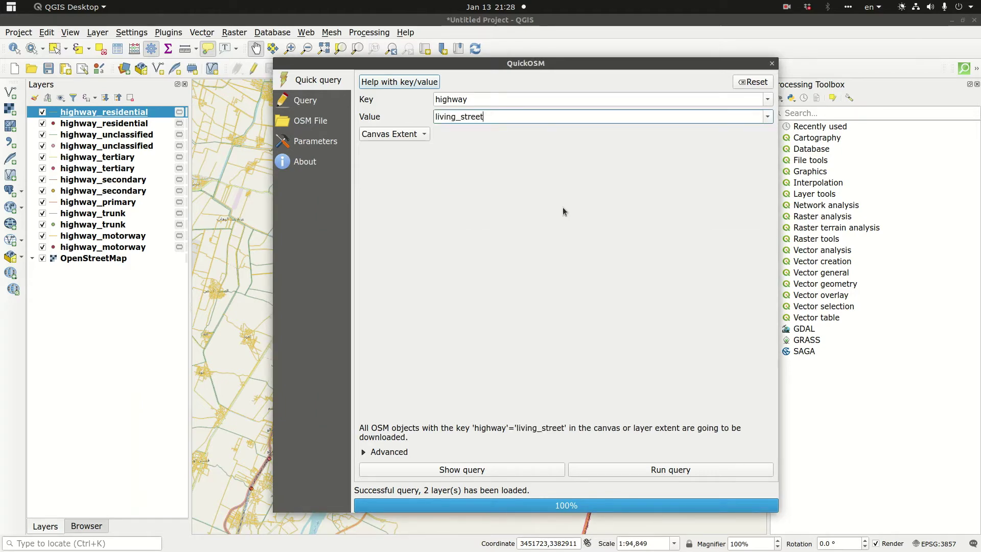
click(648, 471)
click(767, 116)
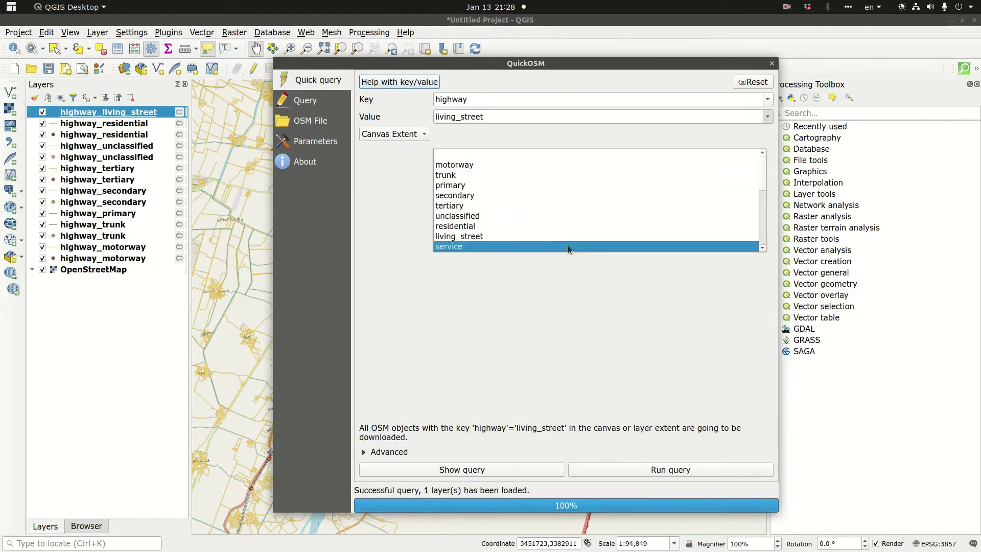
click(571, 247)
click(670, 470)
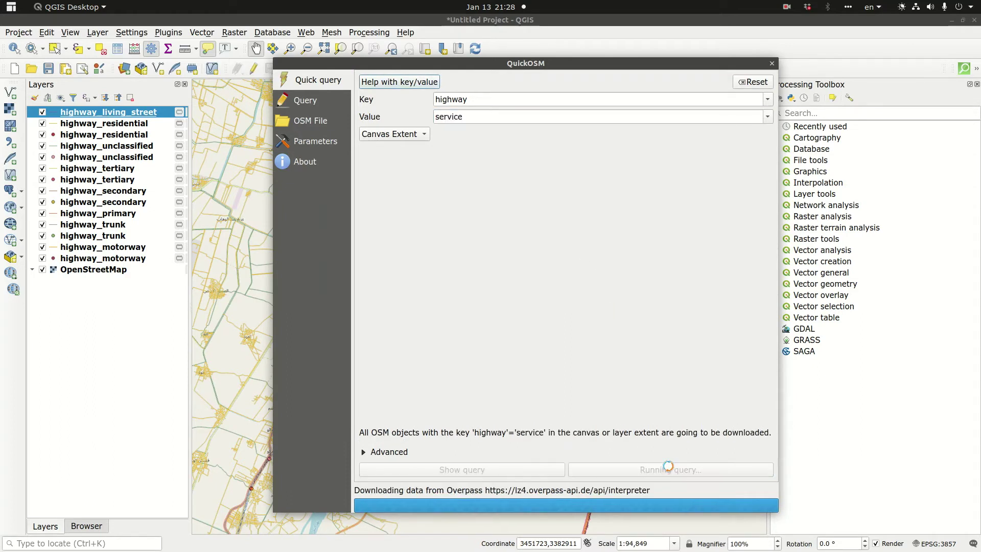
Close the QuickOSM dialog and switch off the OpenStreetMap basemap layer
click(773, 63)
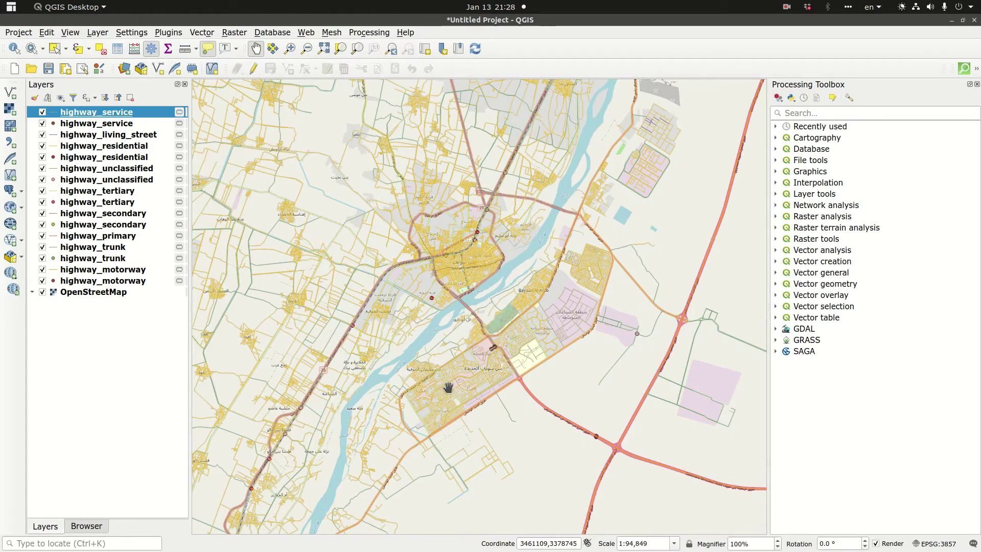
click(42, 292)
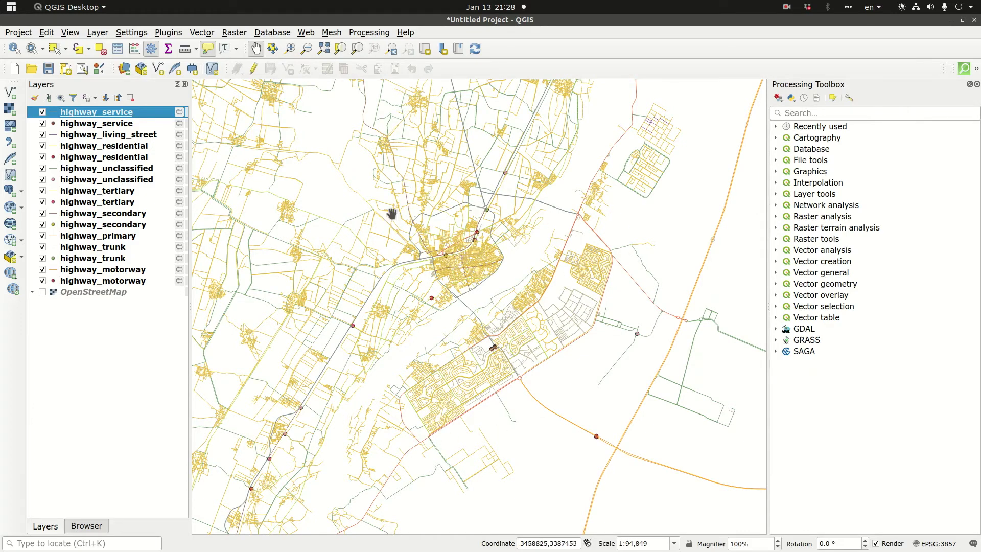
Add Google Satellite from the Browser's XYZ Tiles to the map beneath the highway layers
click(87, 527)
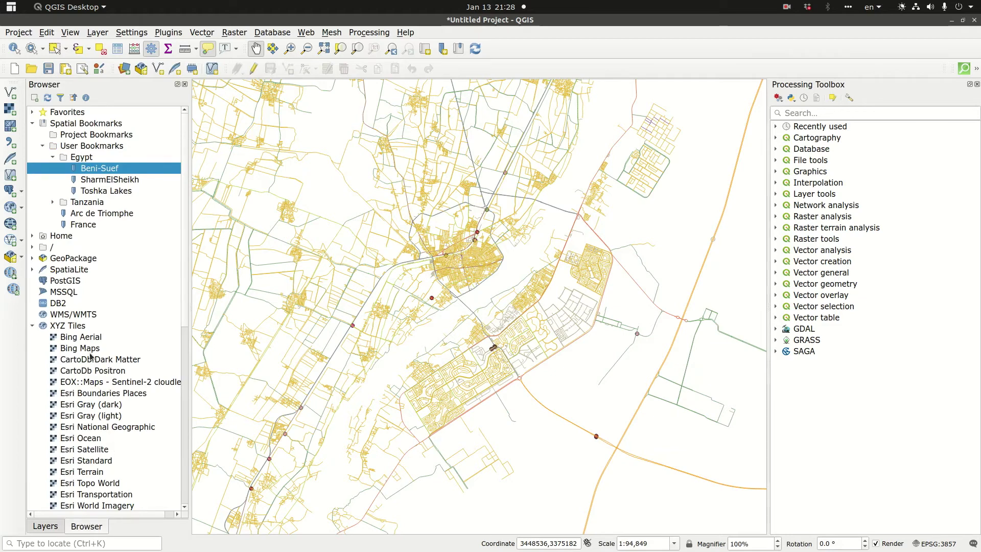
scroll(139, 257, down, 6)
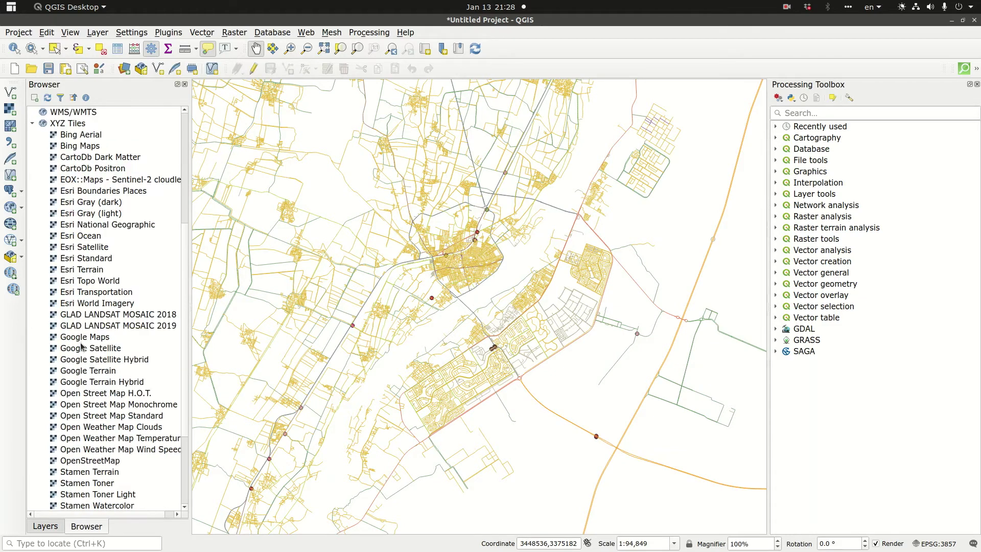
drag(87, 349, 262, 360)
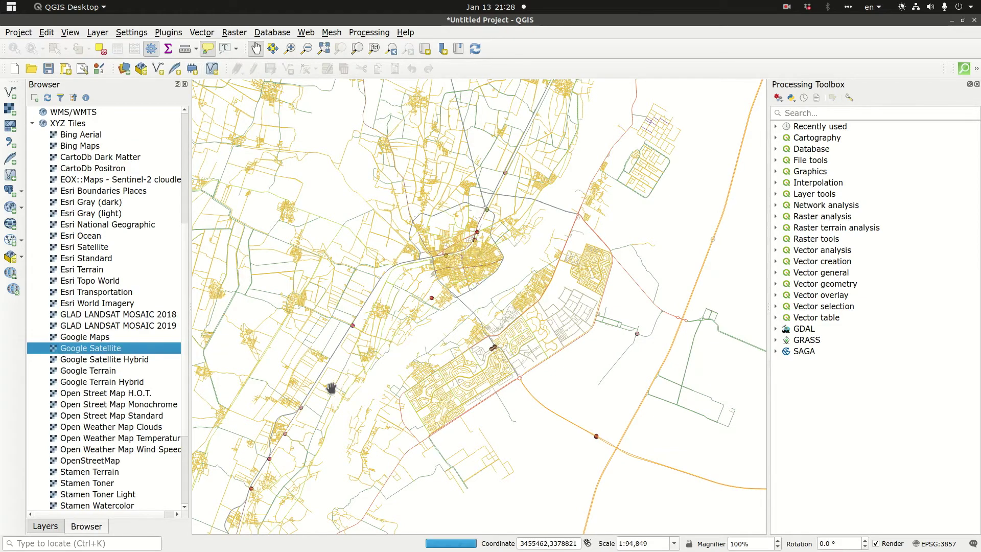
click(45, 527)
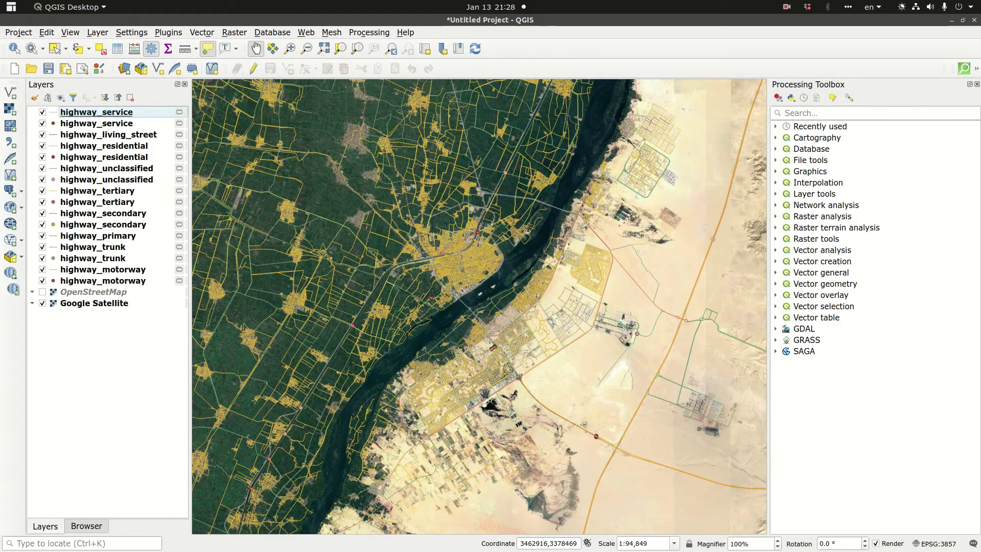
scroll(488, 394, up, 5)
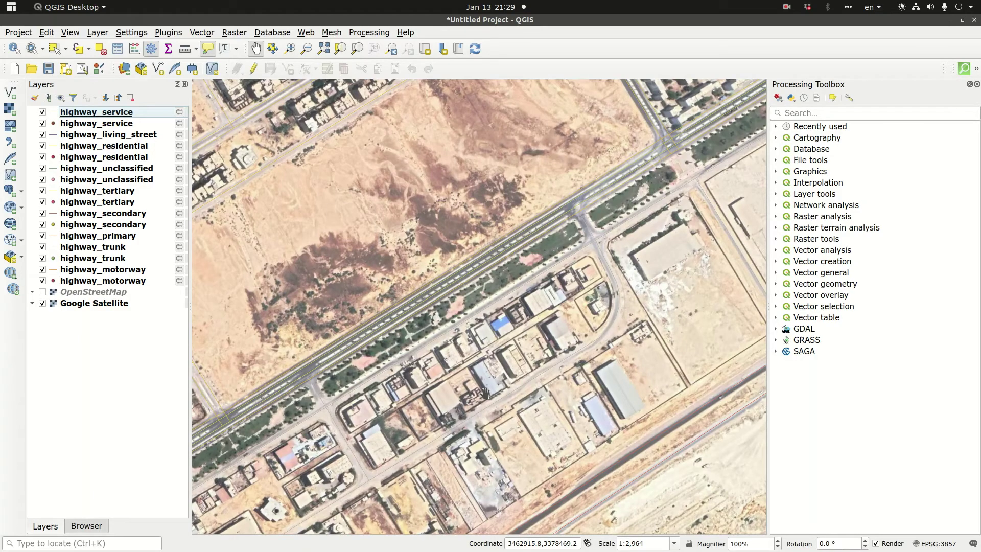
scroll(485, 392, down, 3)
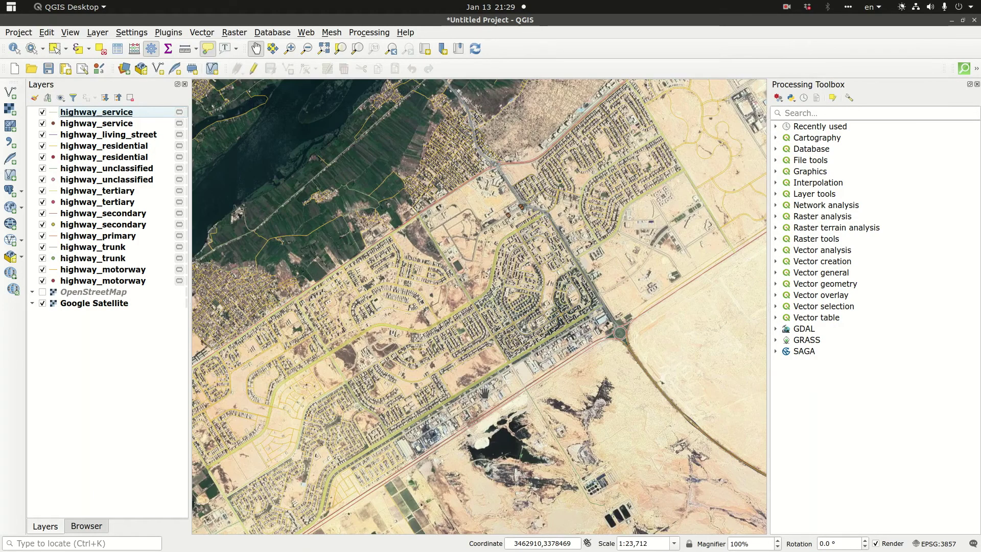
Remove the seven duplicate highway point layers, from highway_motorway to highway_service, confirming the deletion
click(110, 283)
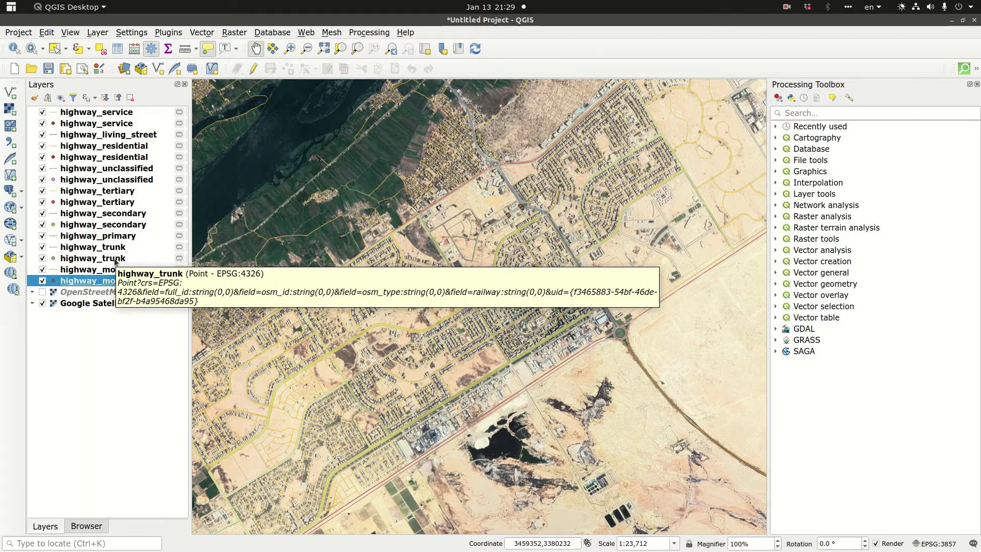
ctrl+click(115, 259)
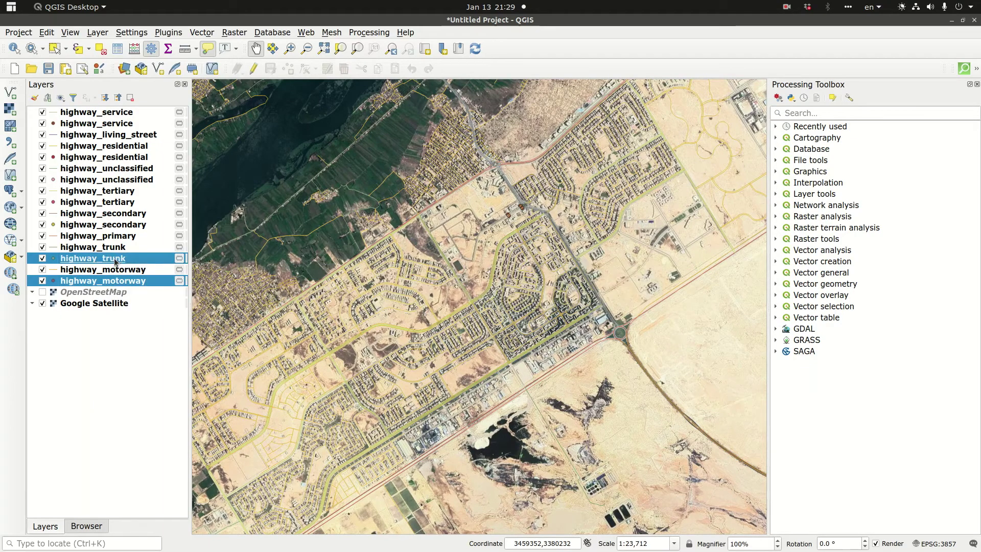
ctrl+click(113, 225)
ctrl+click(110, 203)
ctrl+click(110, 180)
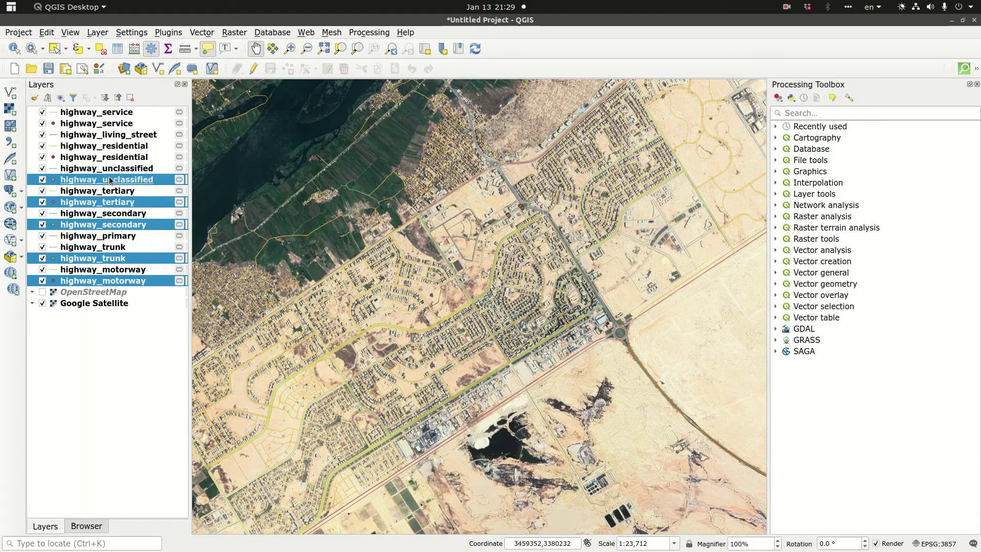
ctrl+click(111, 159)
ctrl+click(105, 125)
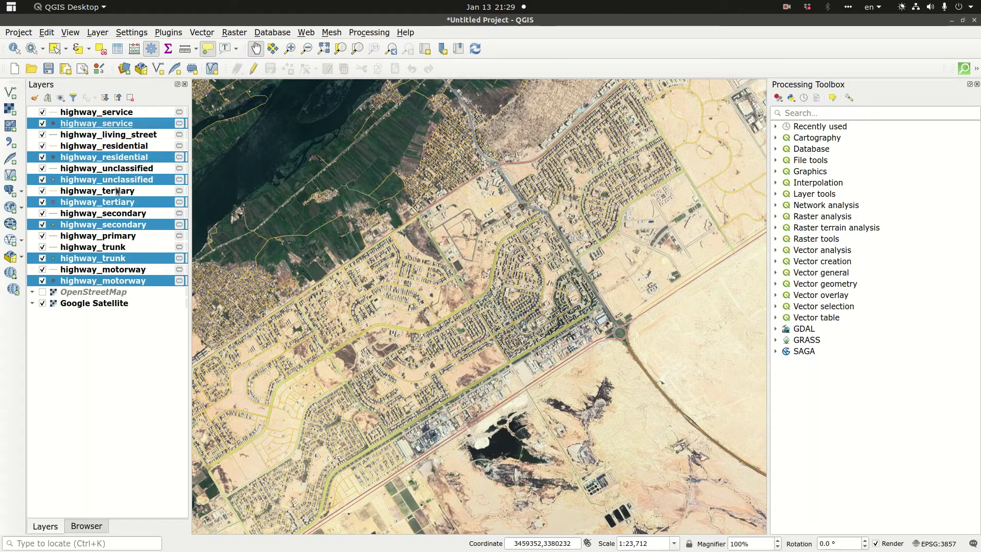
click(130, 96)
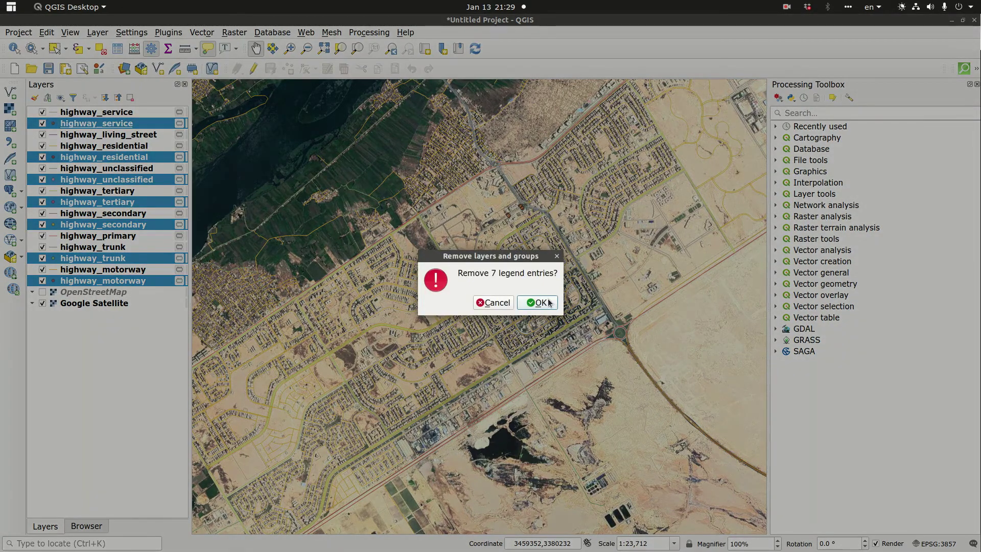
click(539, 303)
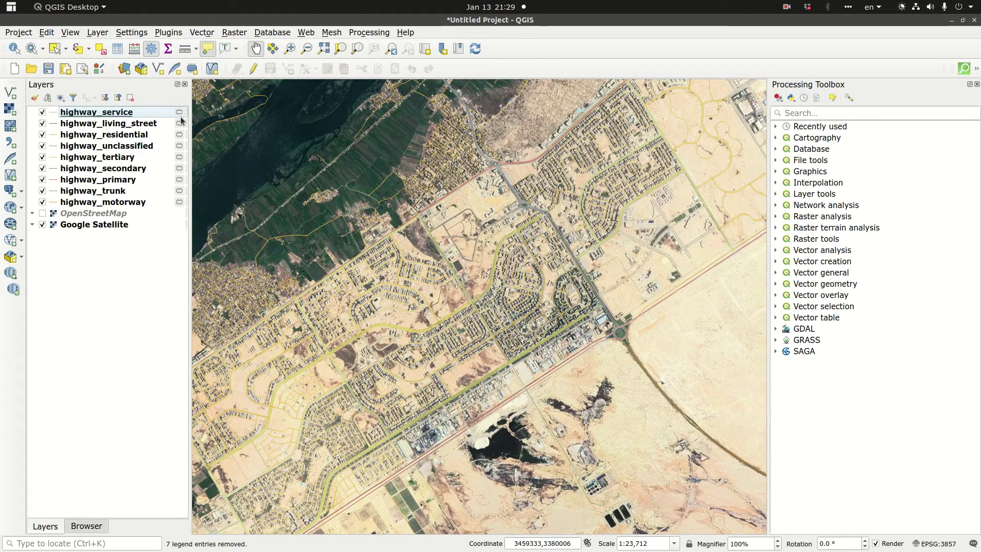
Shift-select the block of nine highway layers spanning highway_service to highway_motorway
mouse_move(180, 116)
shift+click(100, 203)
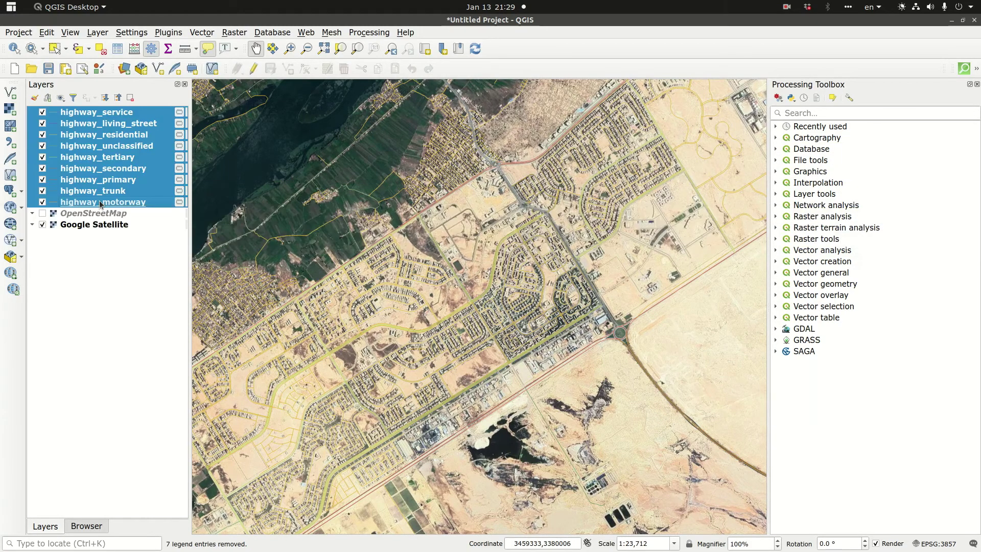
Open Package layers from a 'pa' toolbox search and choose all nine highway layers as input
click(806, 114)
text(pa)
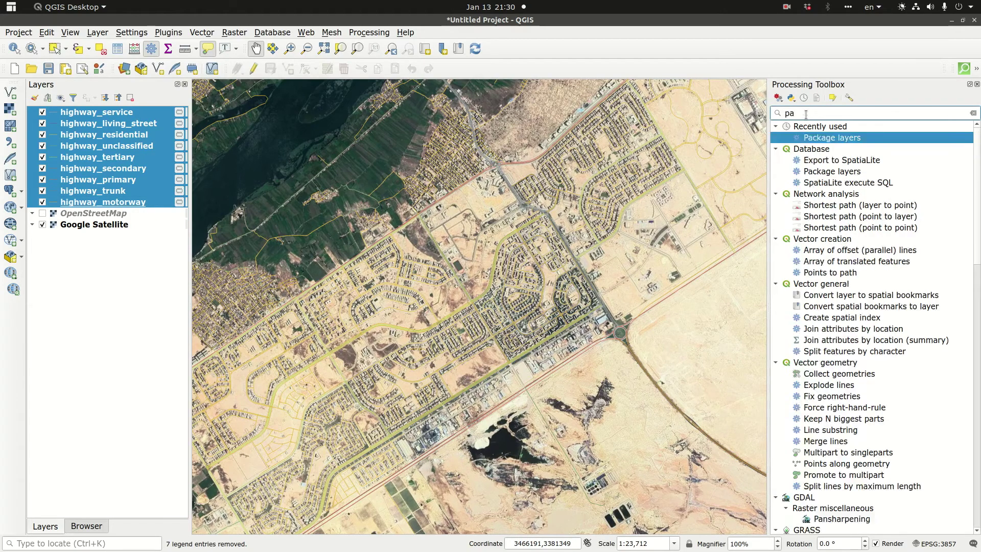
double_click(813, 139)
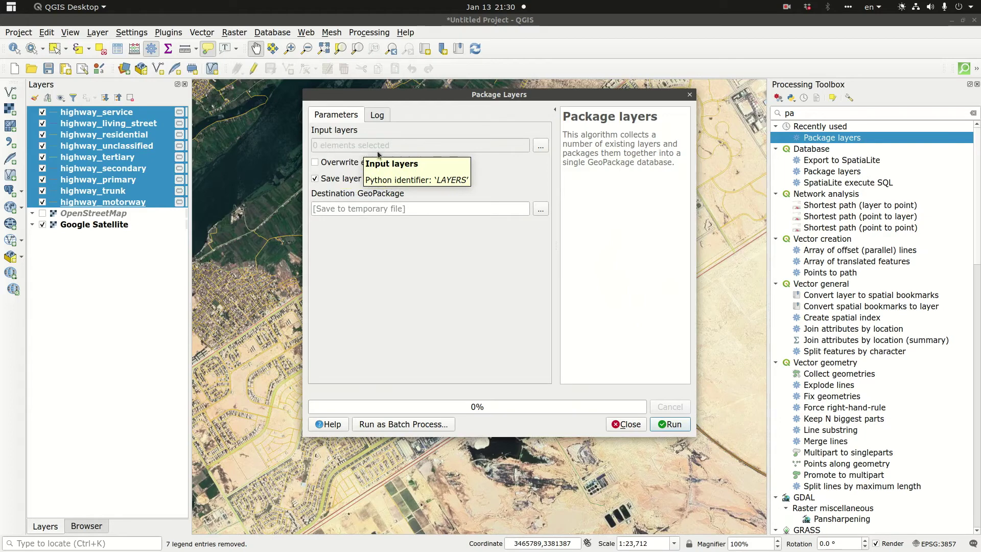
click(541, 147)
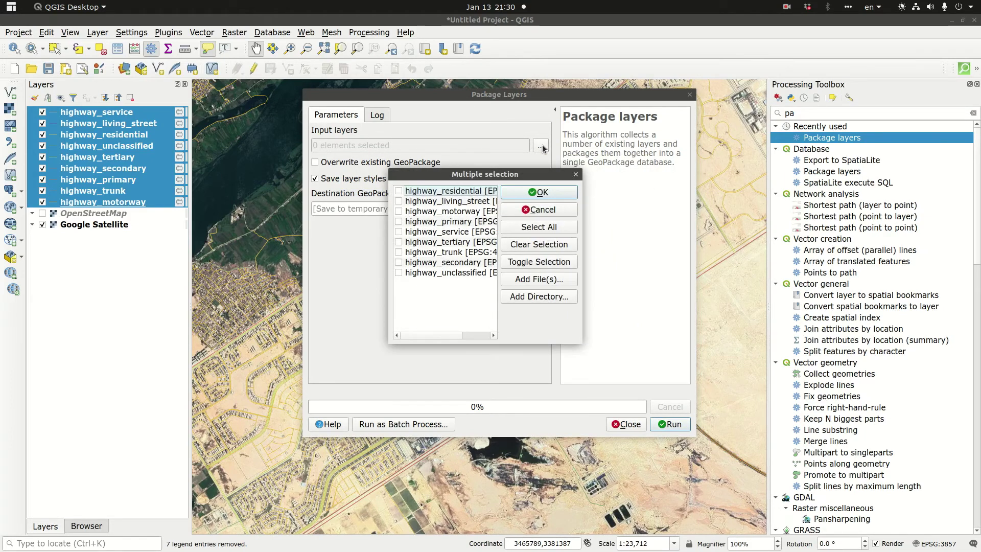
click(545, 231)
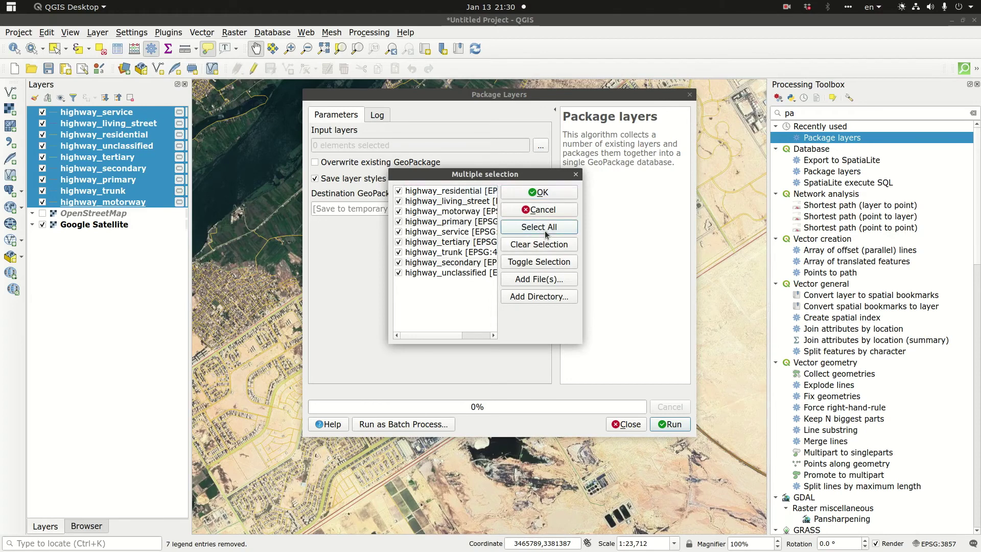
click(548, 195)
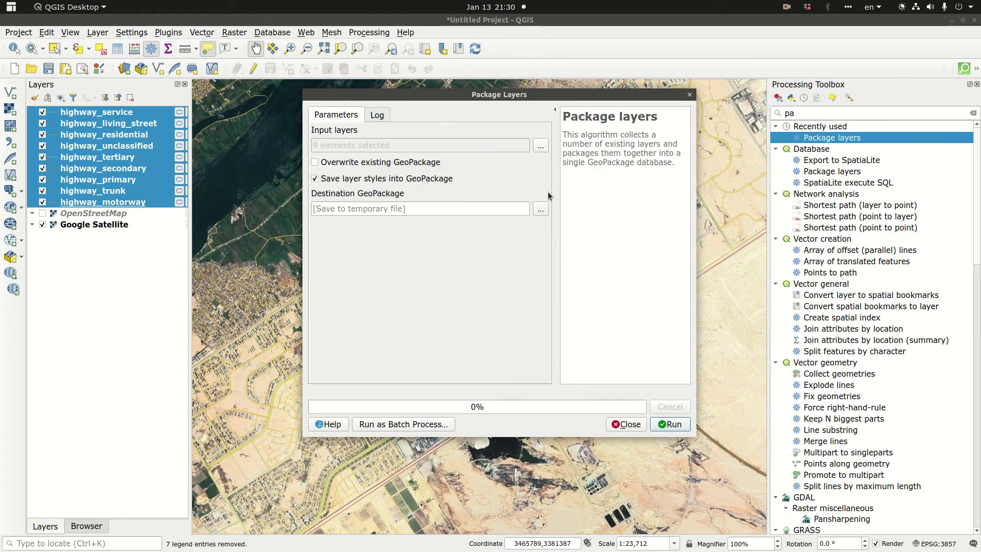
click(539, 207)
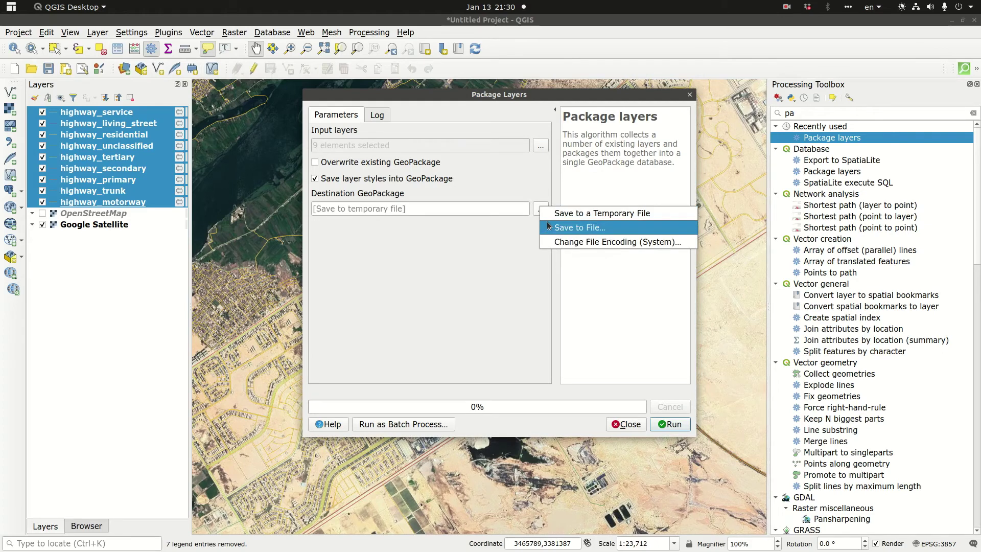
Save the package output as Beni-Suef_roads2.gpkg and run the Package layers algorithm
click(548, 222)
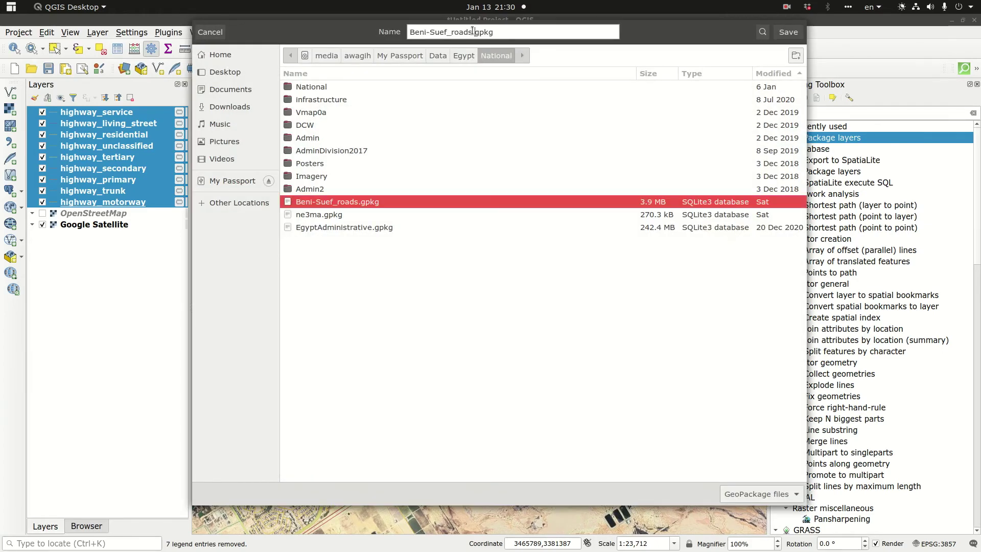
text(2)
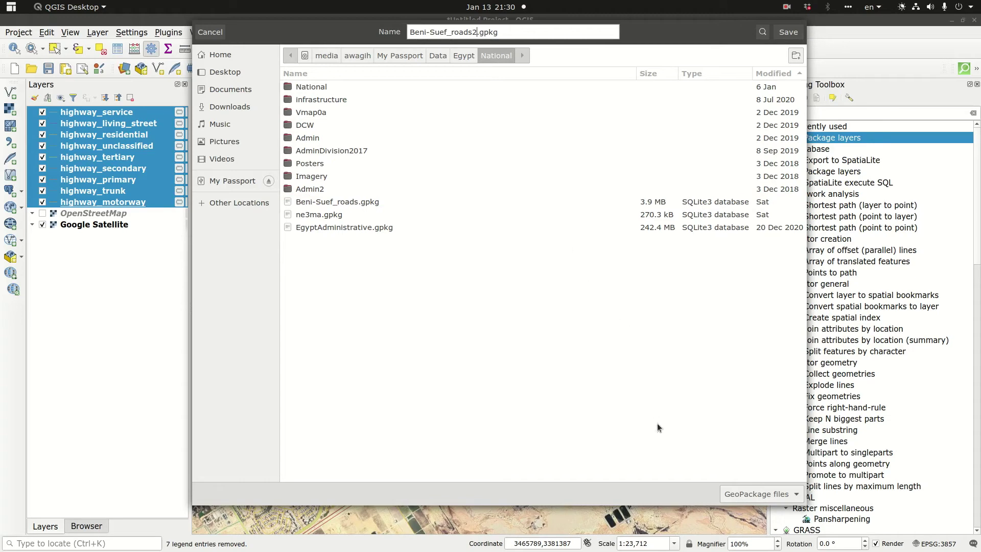
click(781, 35)
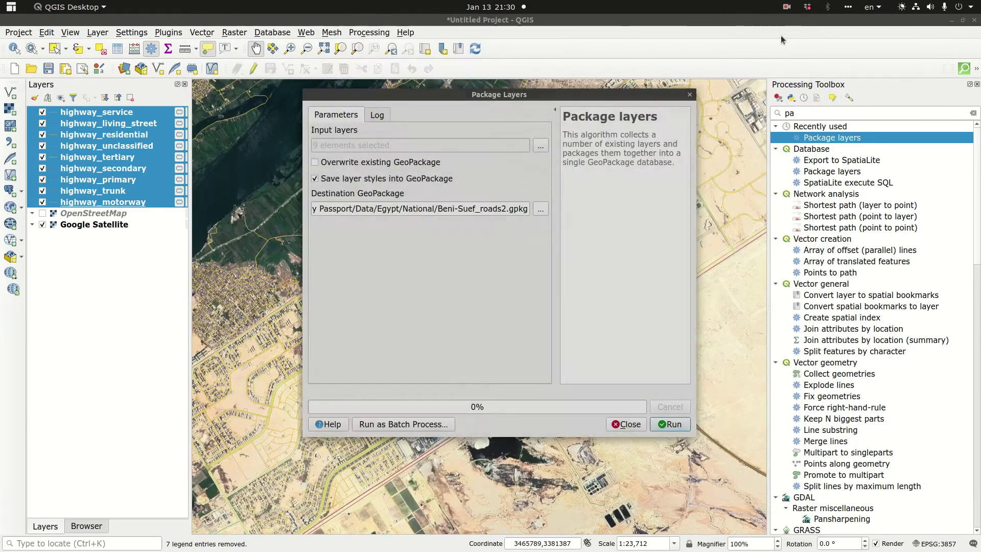
click(670, 424)
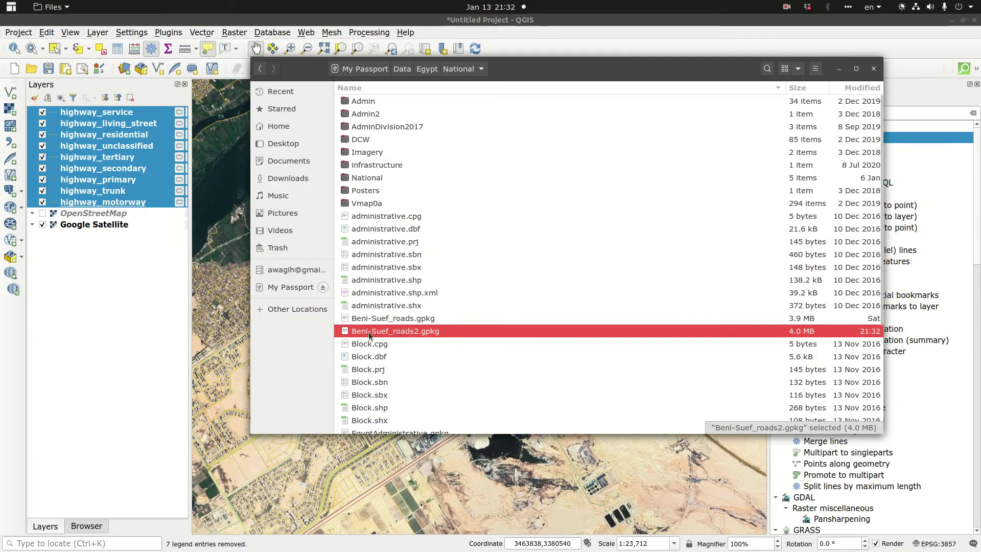
Drag Beni-Suef_roads2.gpkg from the National folder onto the QGIS map canvas
drag(370, 334, 228, 334)
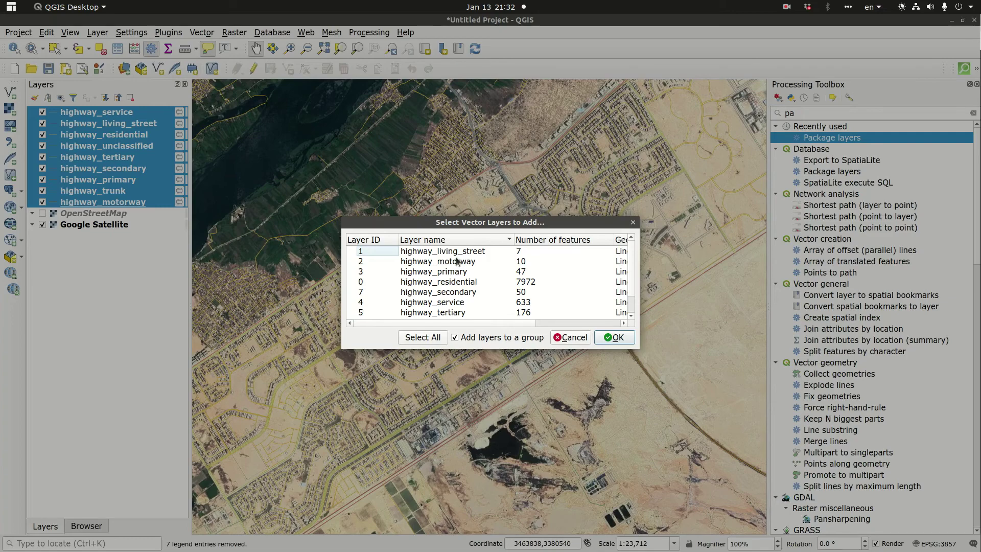
Select all nine GeoPackage highway layers and add them as a Beni-Suef_roads2 group
click(425, 253)
click(422, 263)
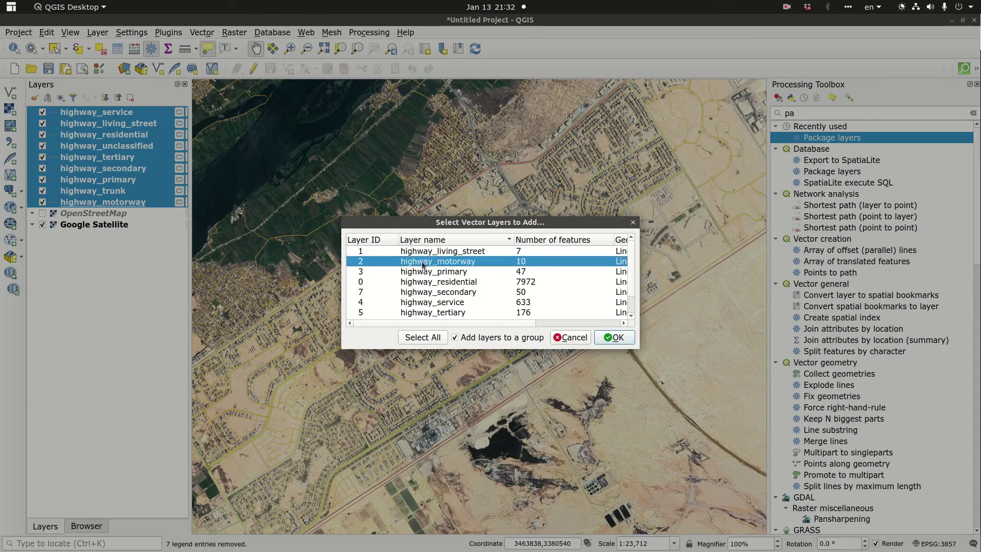
click(427, 338)
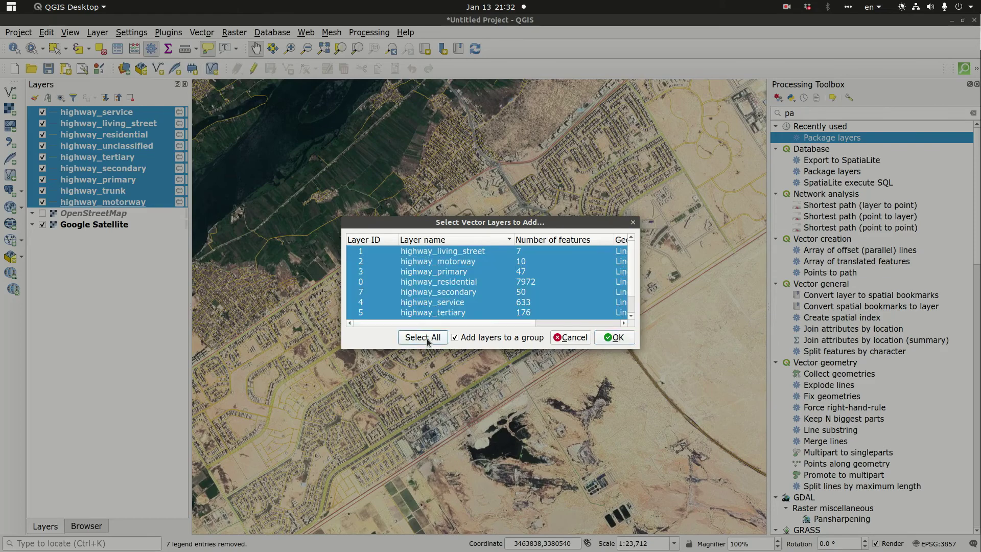
click(614, 338)
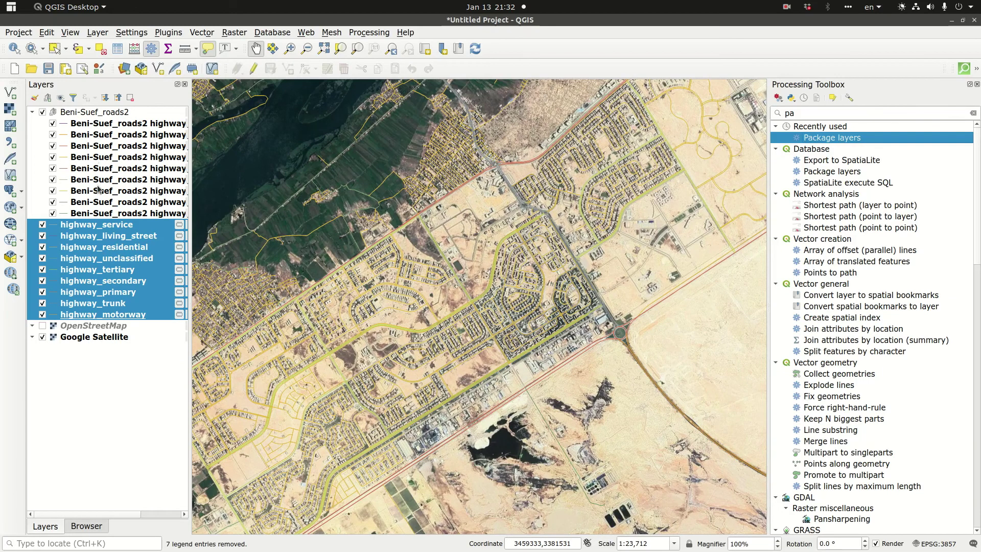
Remove the nine old scratch highway layers from the project
right_click(96, 270)
click(147, 378)
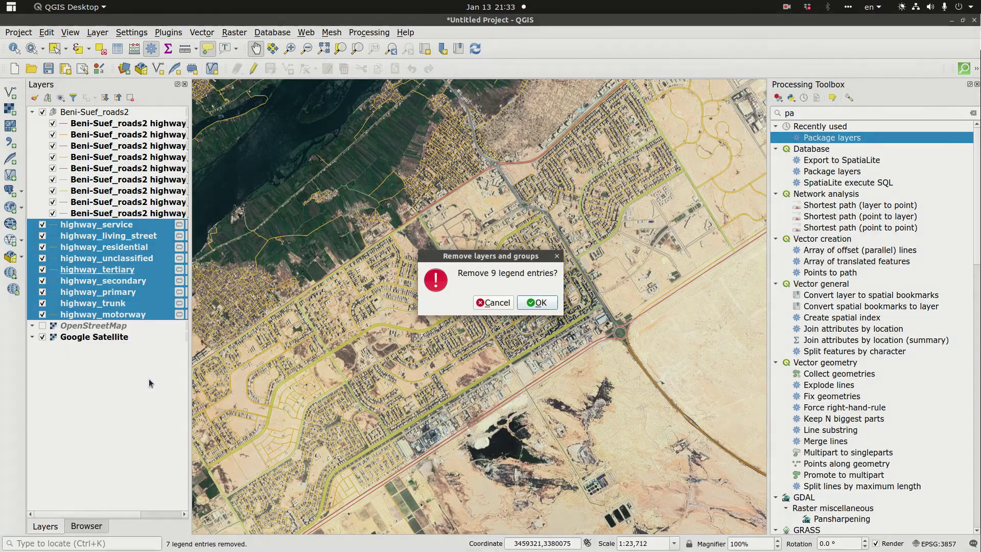
click(550, 309)
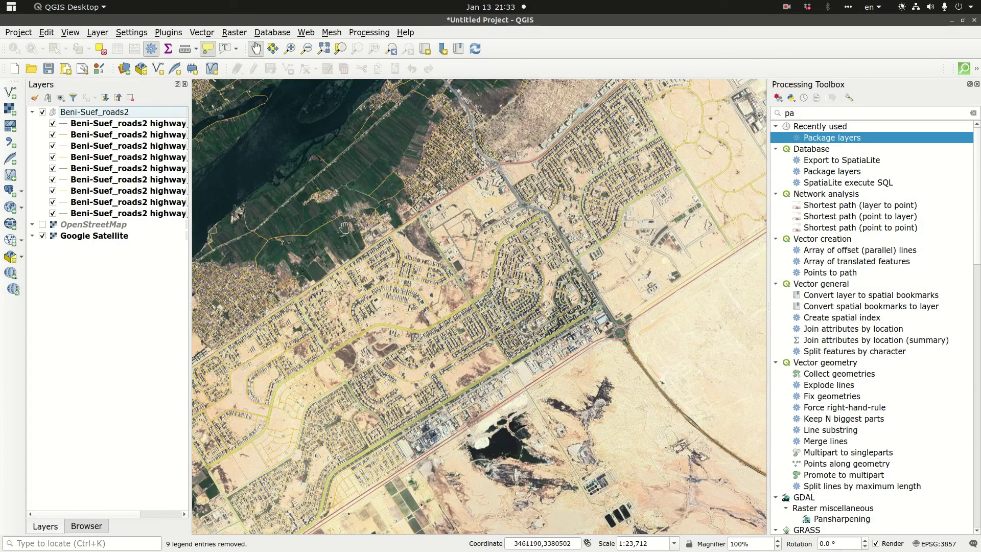
Hide the Google Satellite basemap and recentre the view on the packaged road network
click(43, 236)
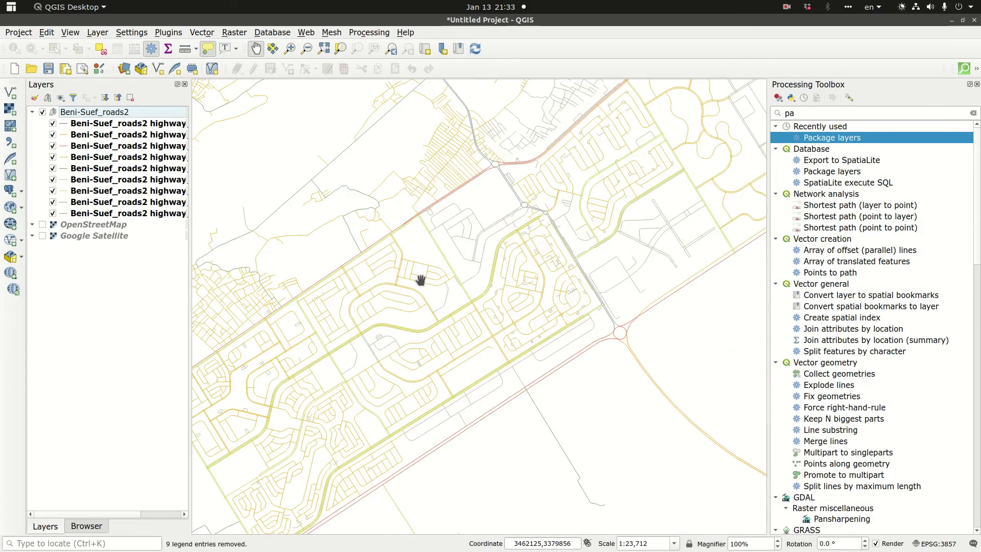
scroll(540, 279, down, 3)
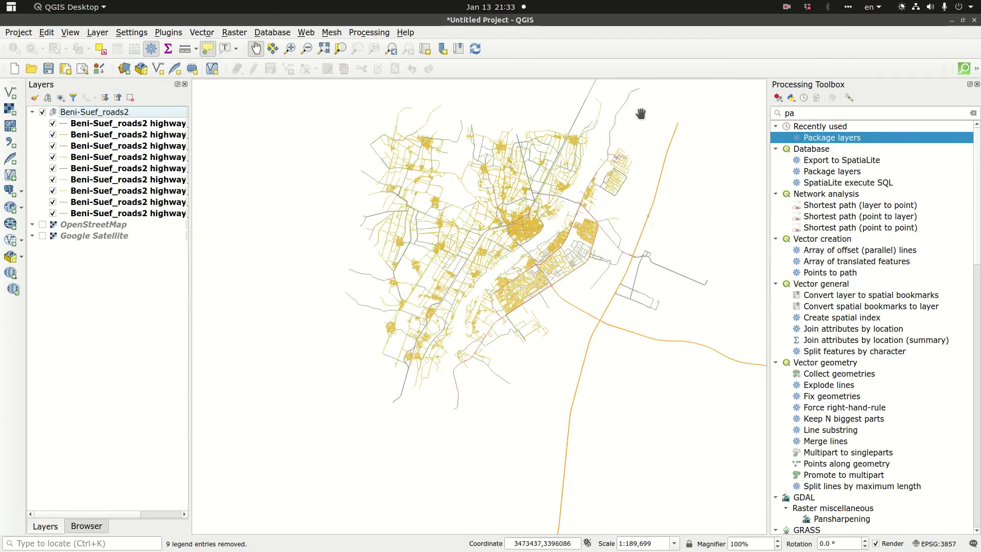
scroll(552, 186, up, 1)
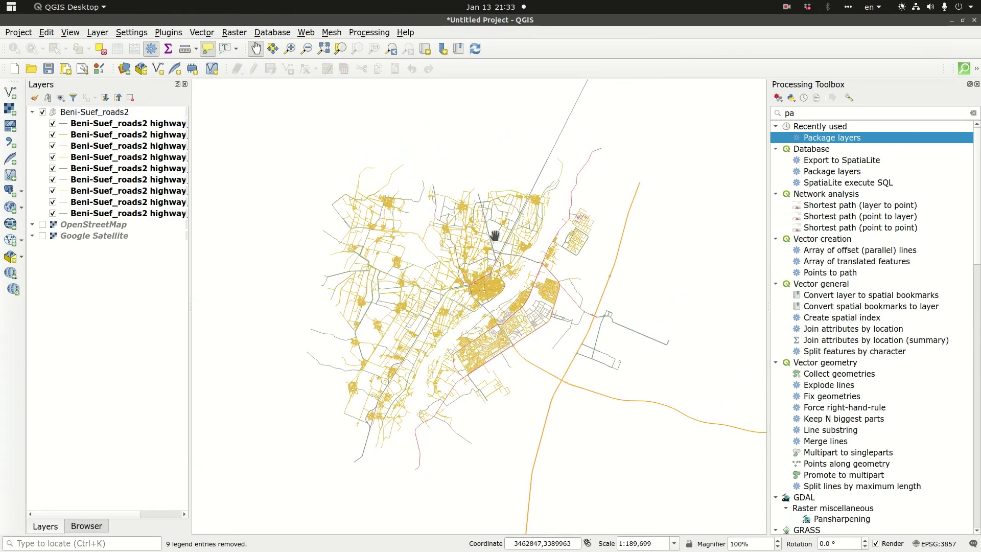
drag(490, 293, 530, 240)
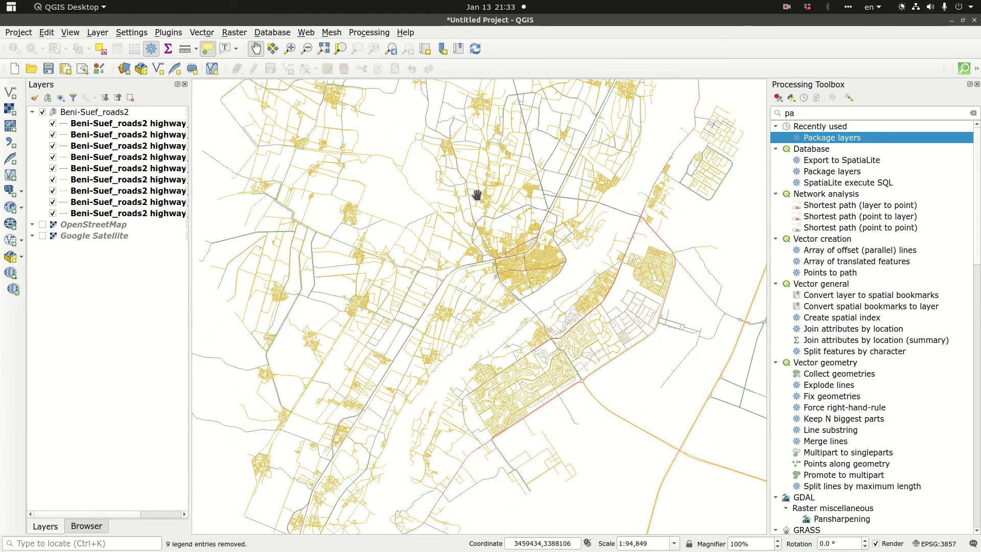